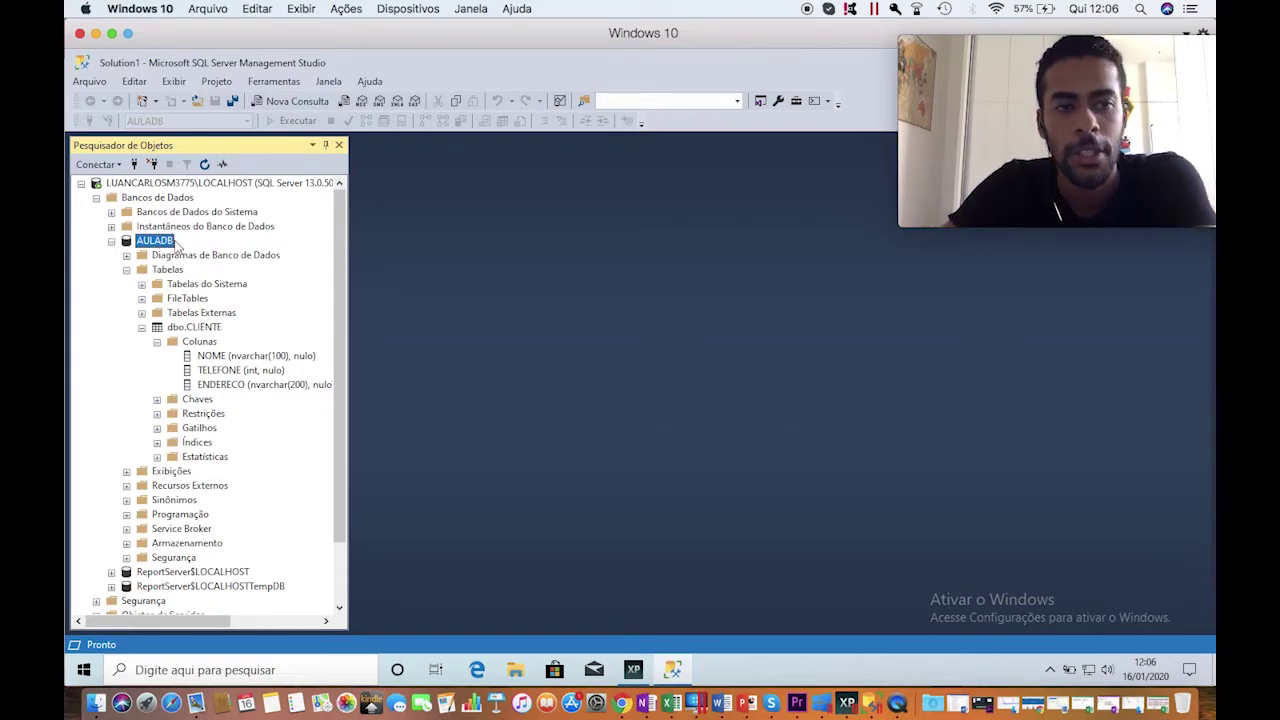
- Start the data import wizard for the AULADB database and choose Flat File Source as the data source
right_click(165, 245)
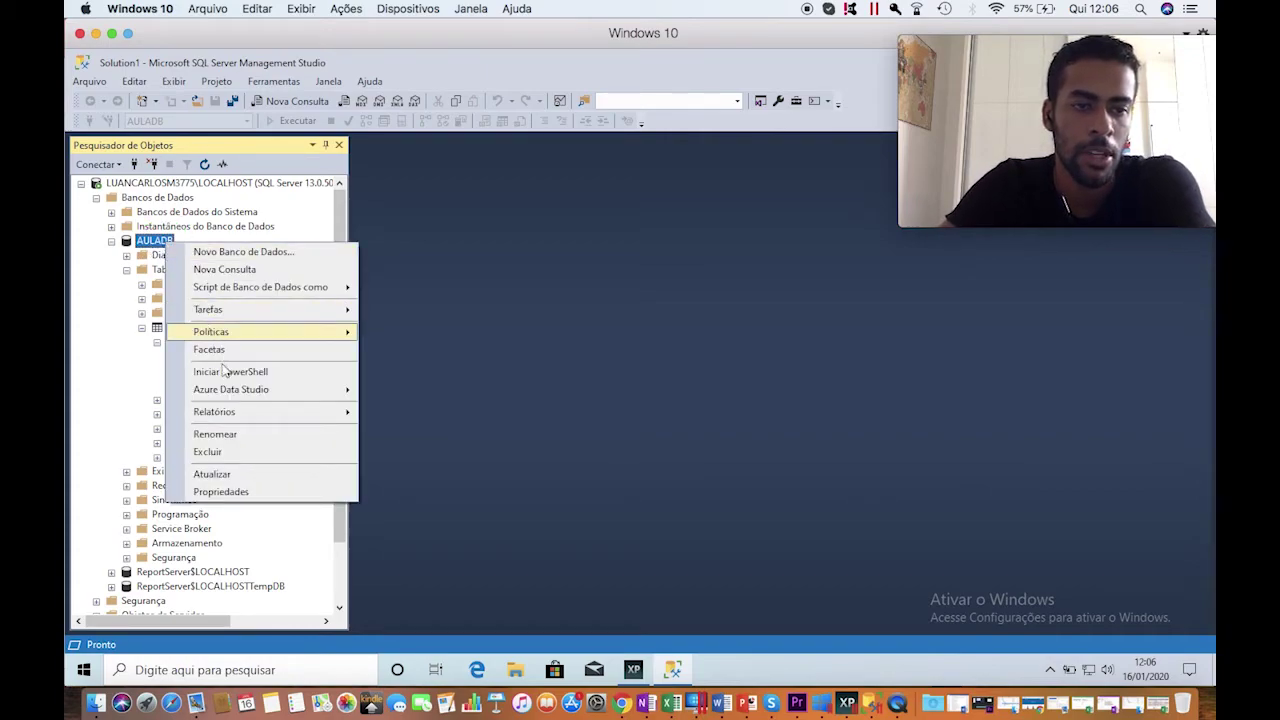
mouse_move(278, 314)
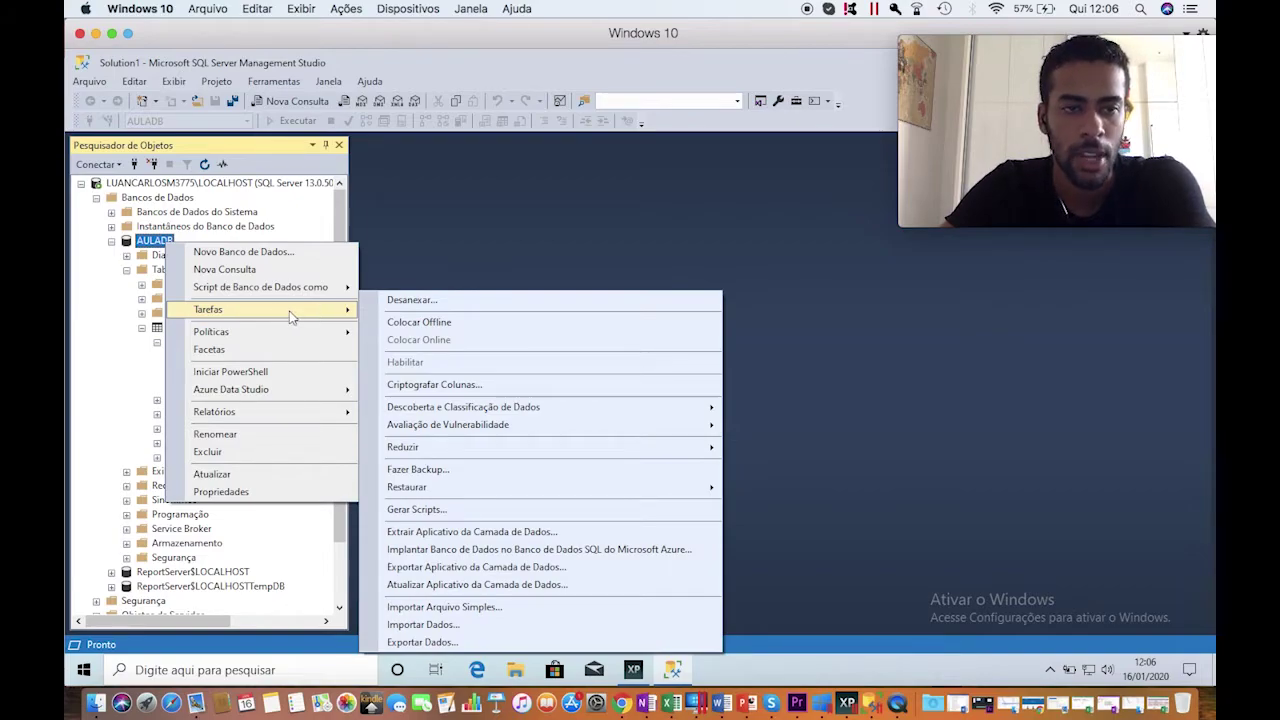
left_click(462, 627)
left_click(527, 584)
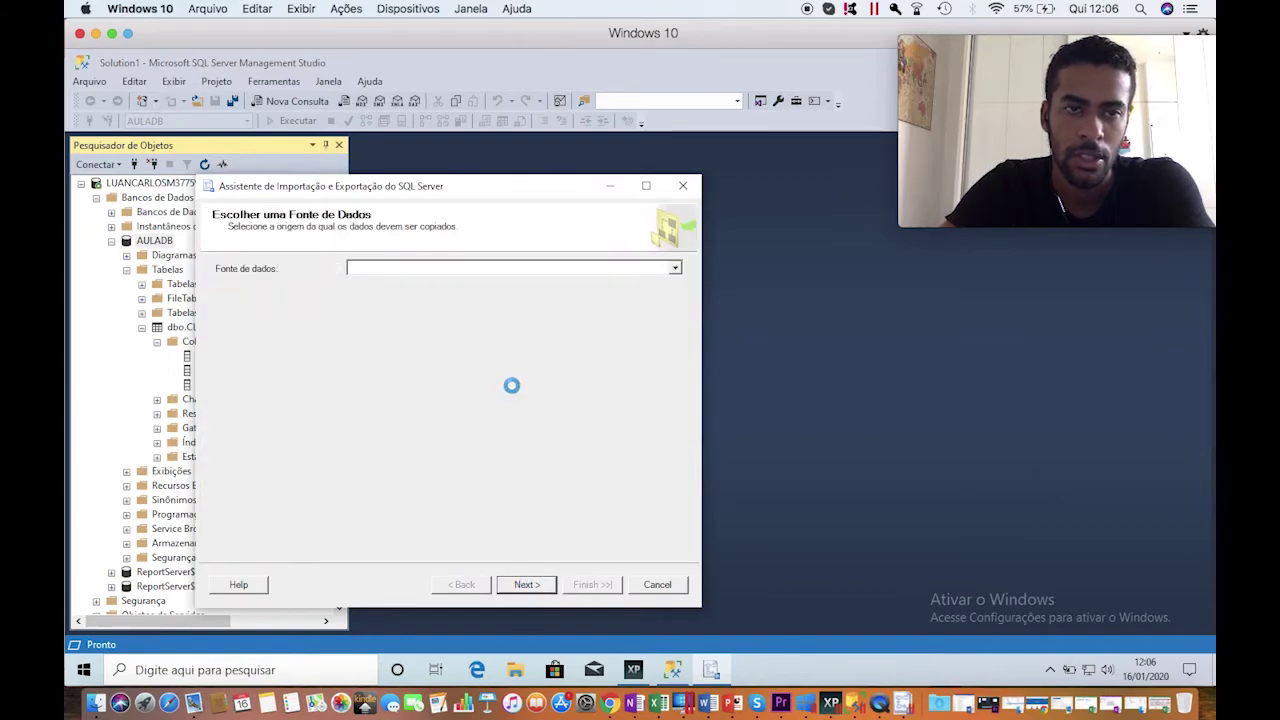
left_click(676, 270)
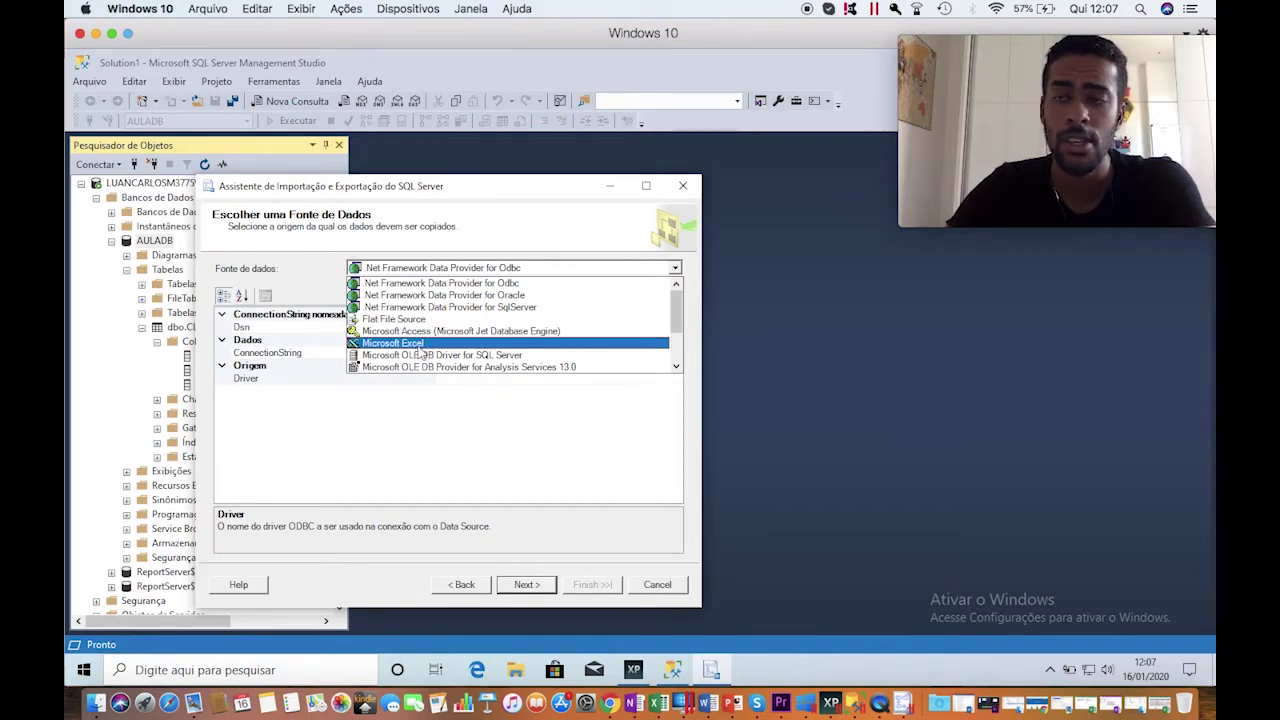
left_click(418, 319)
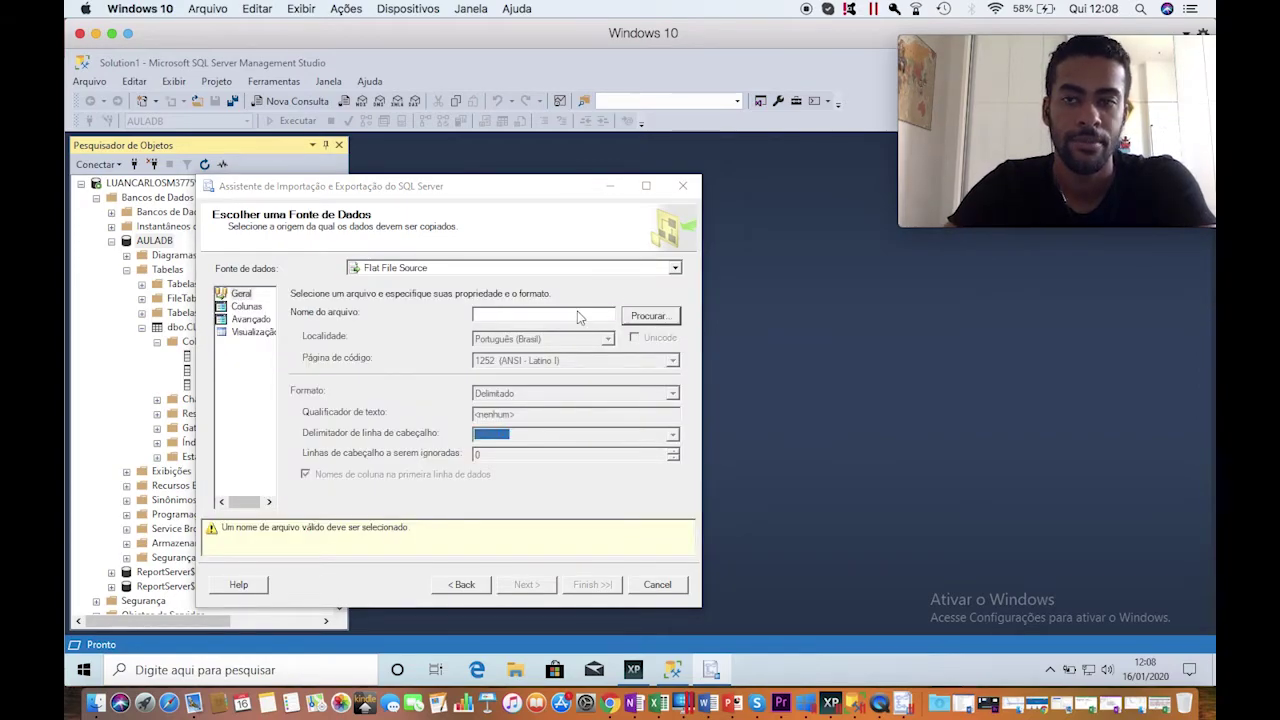
- Load TABELA DE CLIENTES.csv as the source file, browsing with all file types shown
left_click(648, 315)
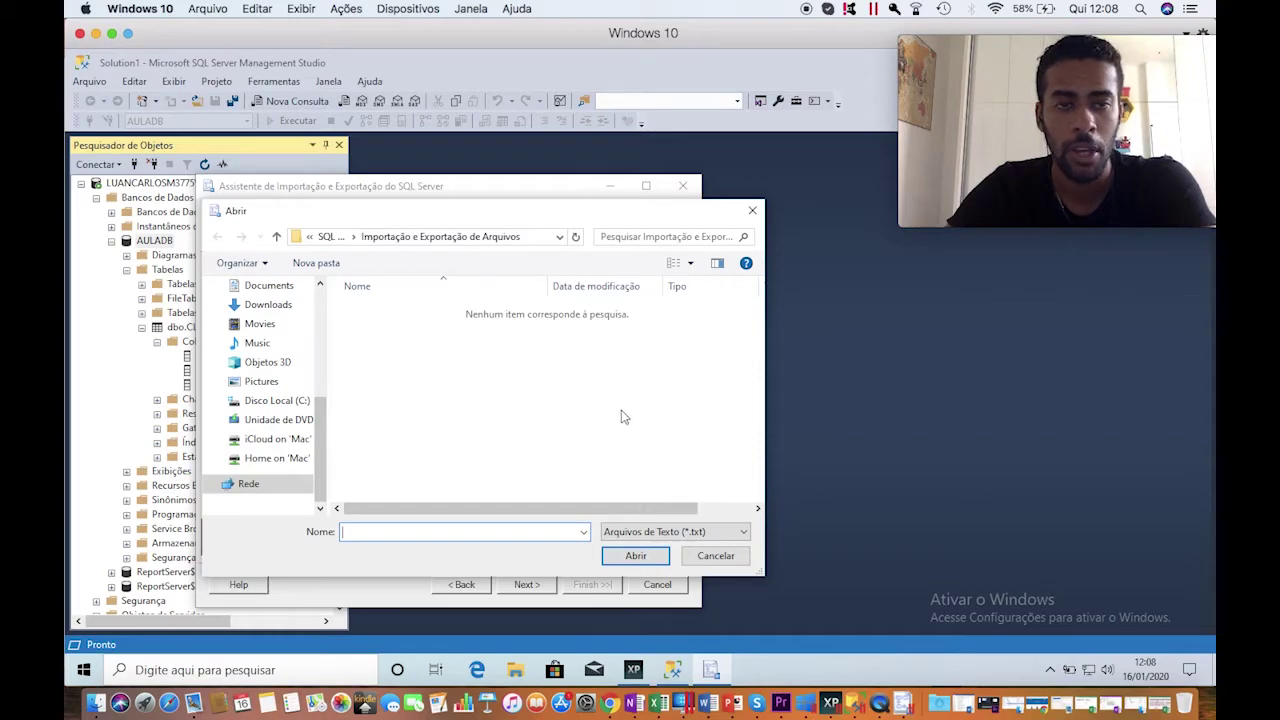
left_click(697, 532)
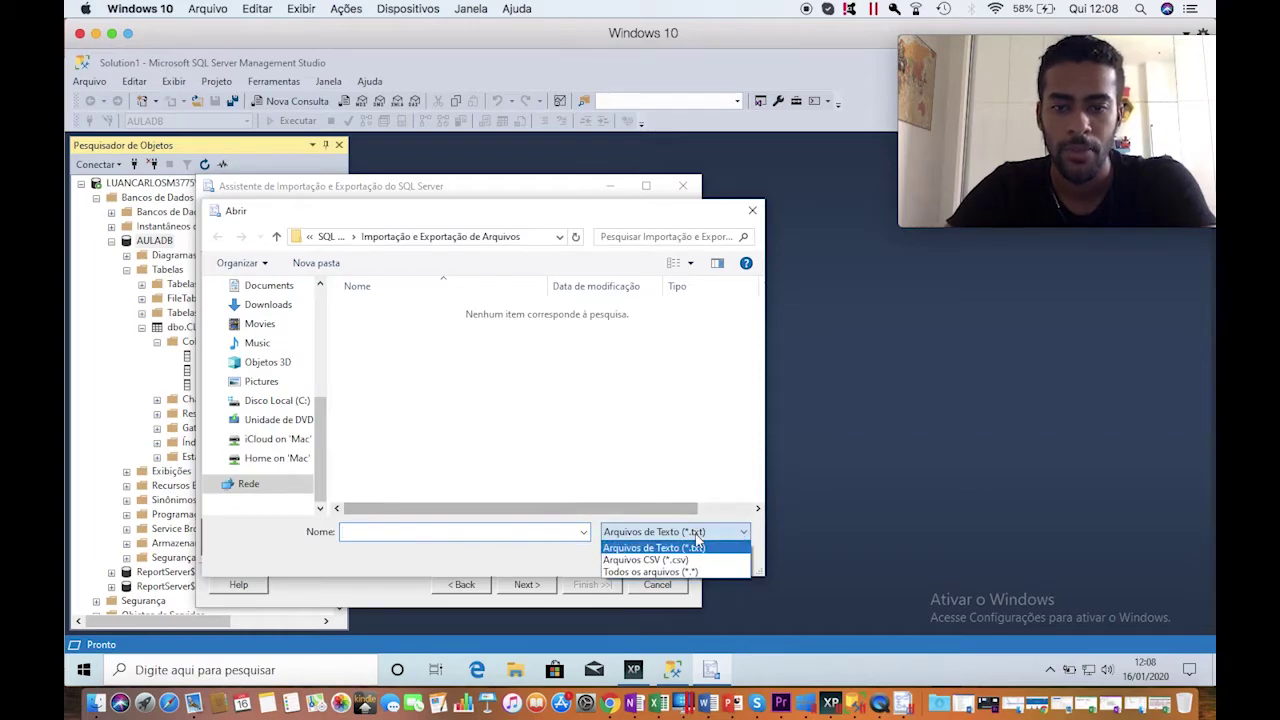
left_click(677, 574)
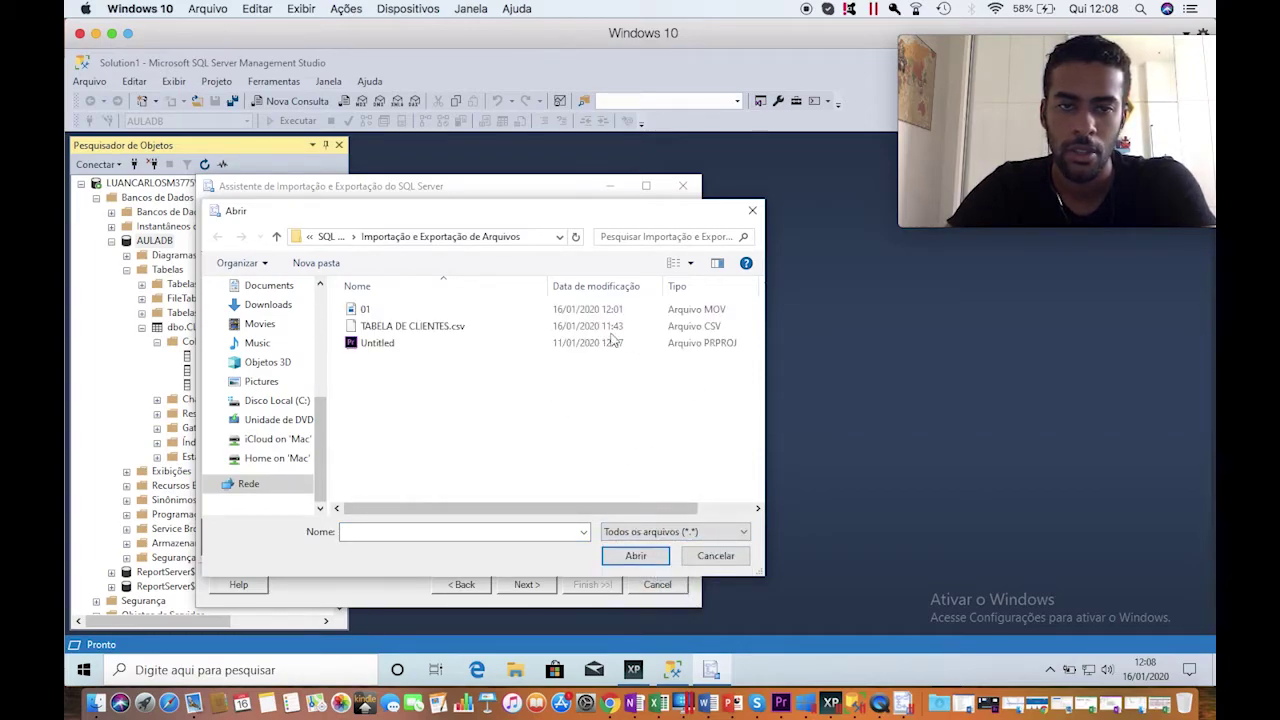
left_click(557, 330)
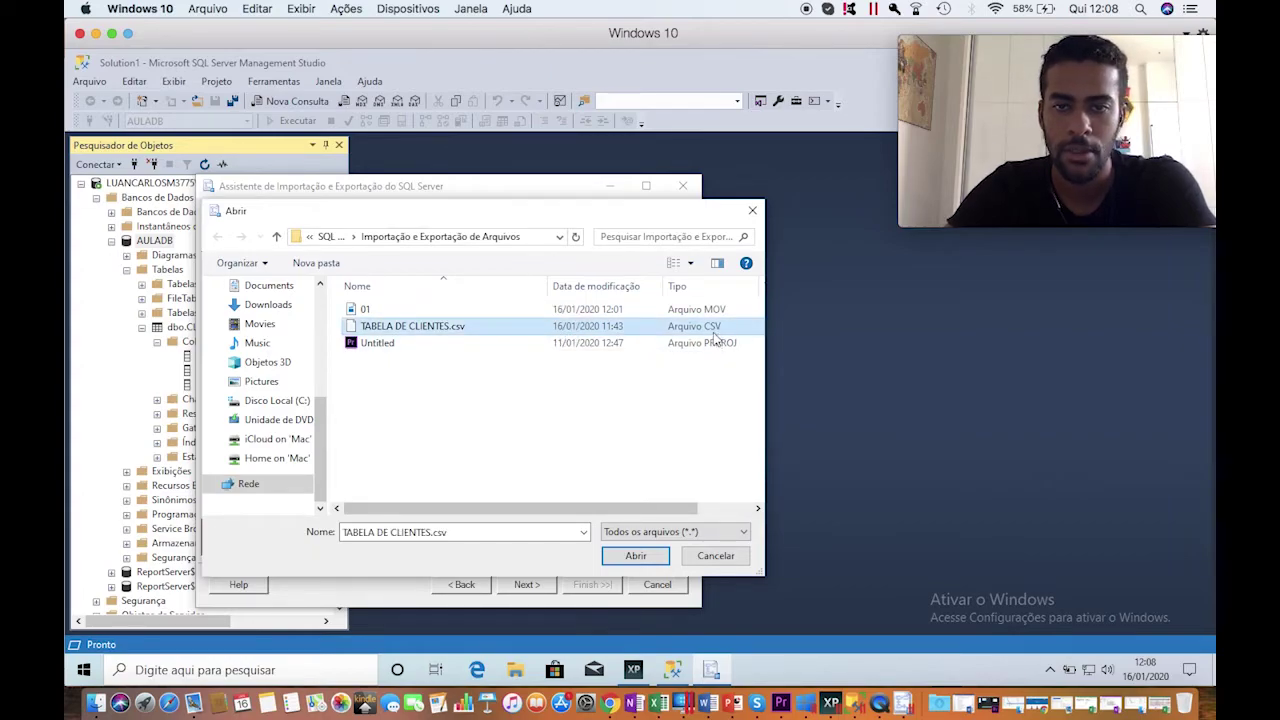
left_click(636, 556)
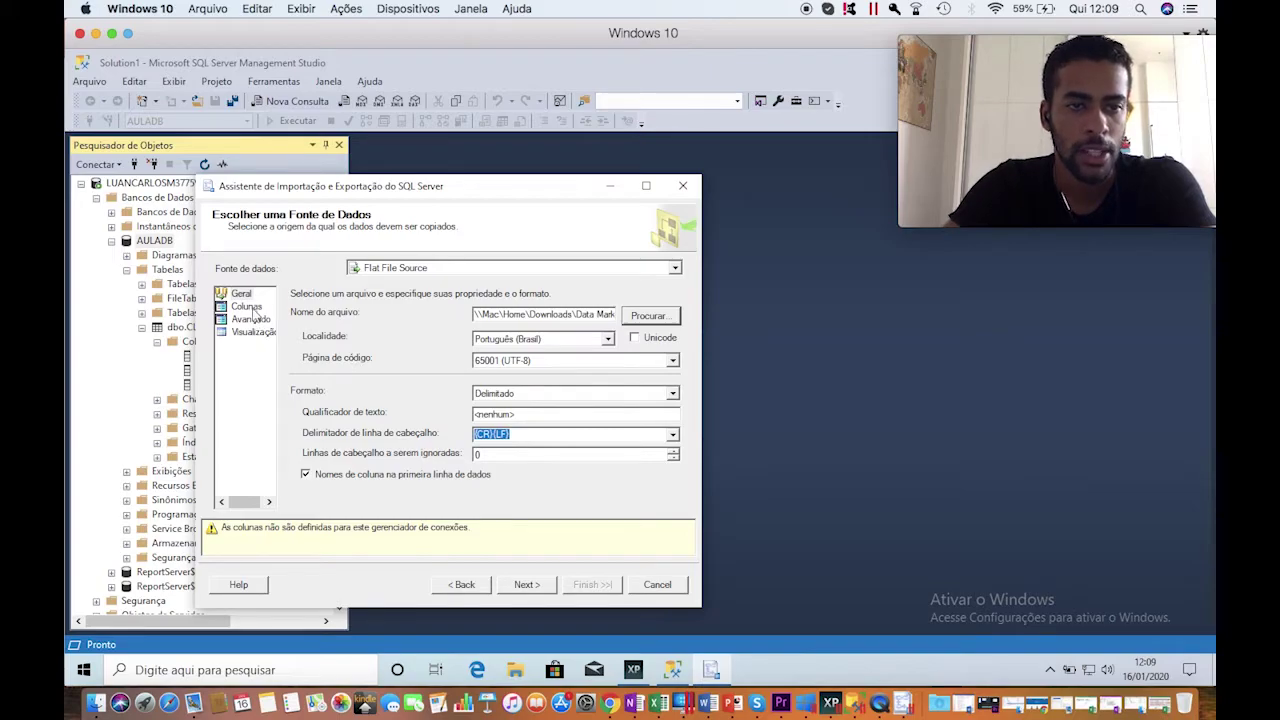
- Check the source columns in full and set the output column width of NOME, TELEFONE and ENDERECO DO CLIENTE to 300
left_click(250, 308)
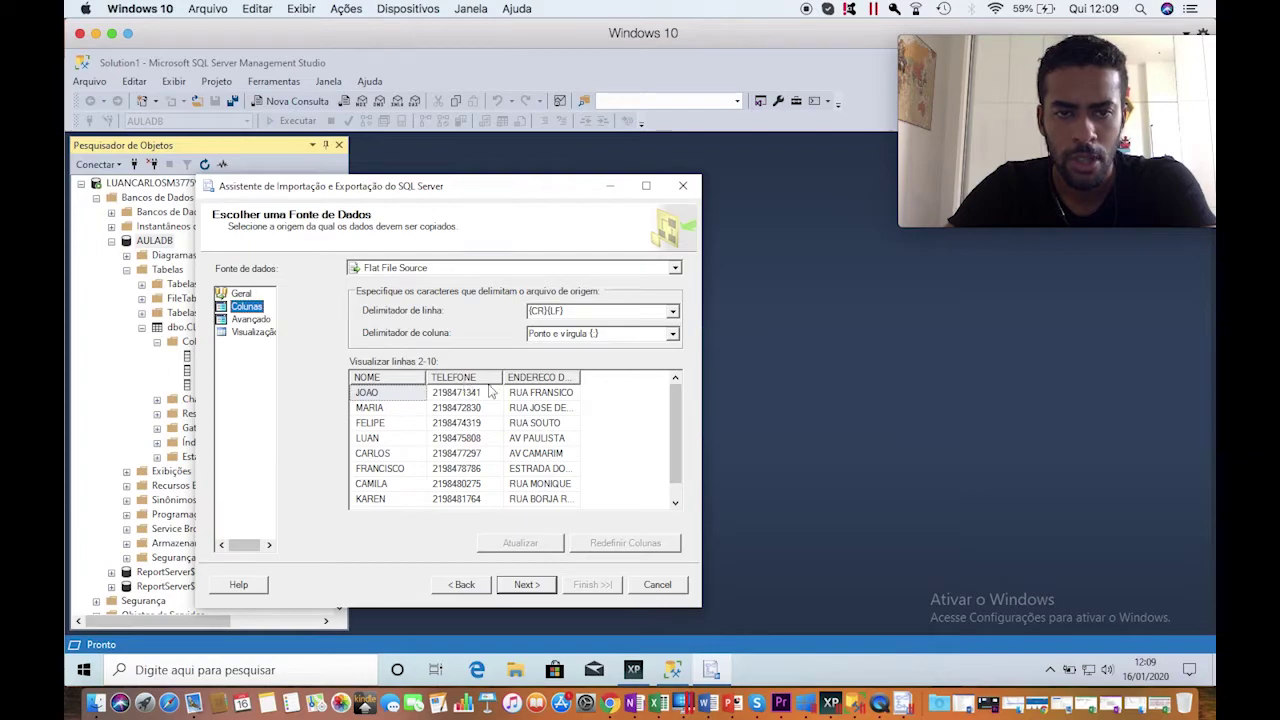
double_click(579, 377)
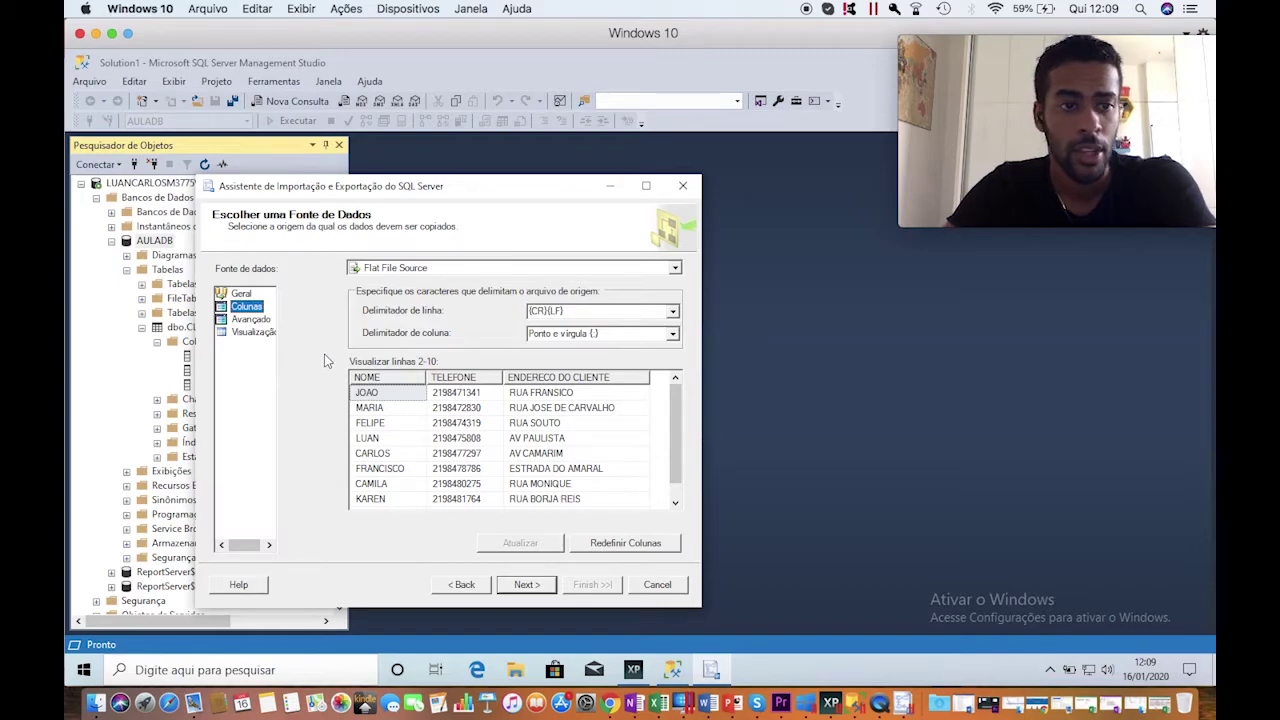
left_click(262, 320)
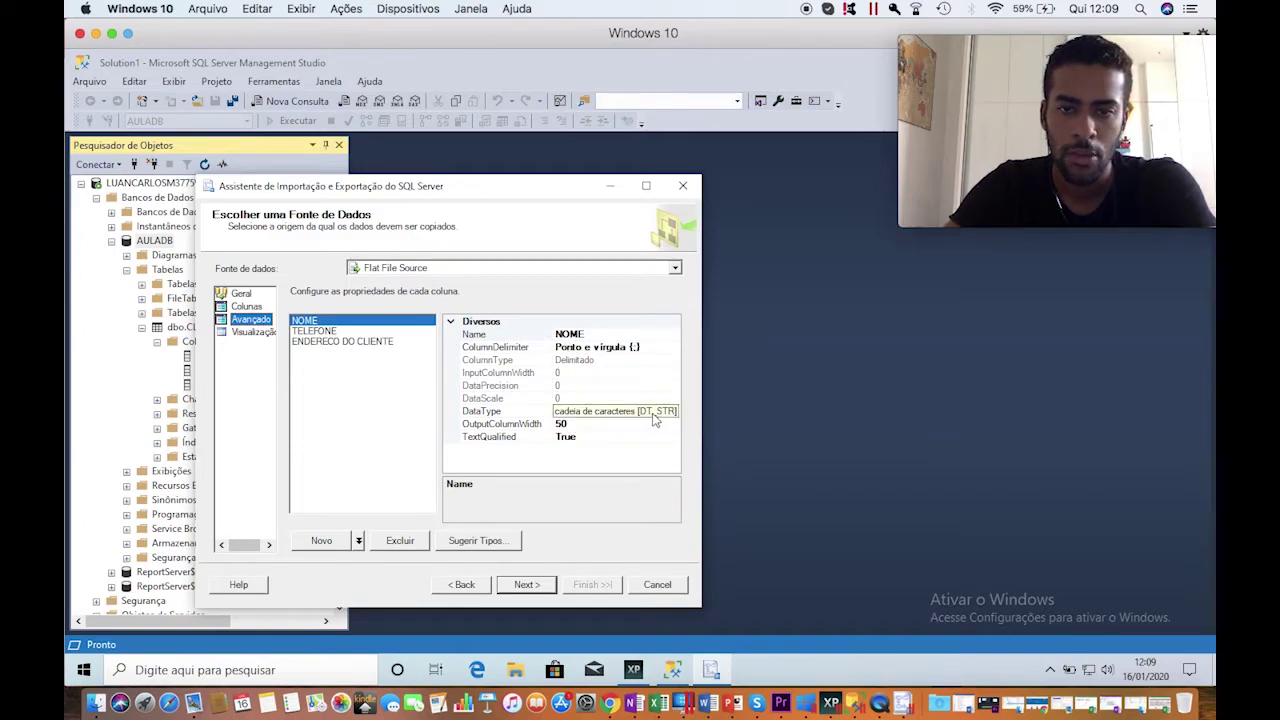
left_click(362, 342, "shift")
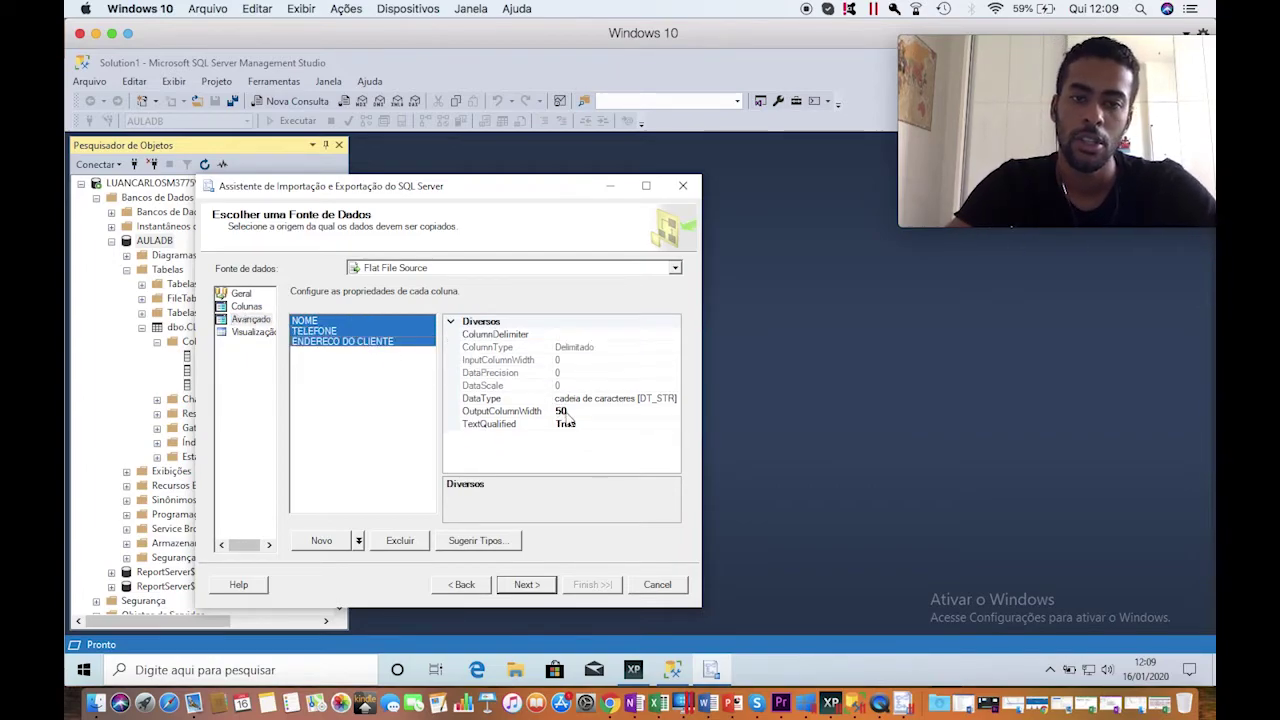
left_click(560, 411)
type("300")
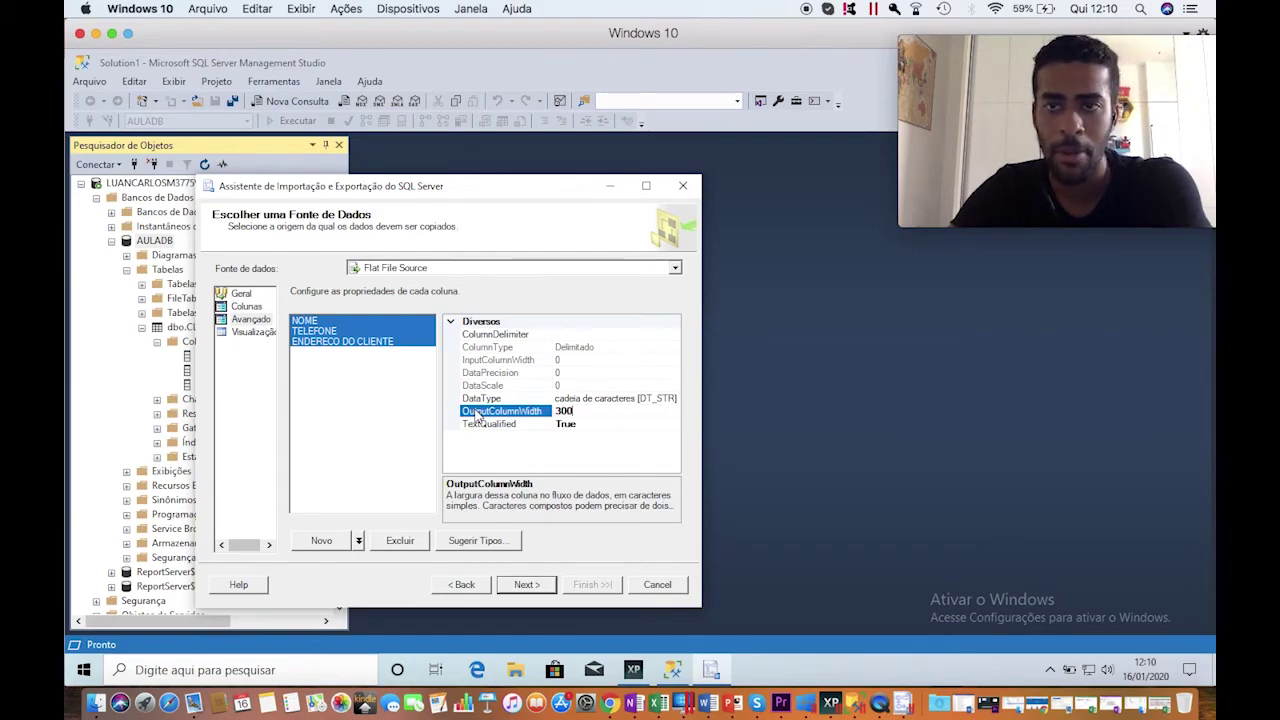
left_click(522, 582)
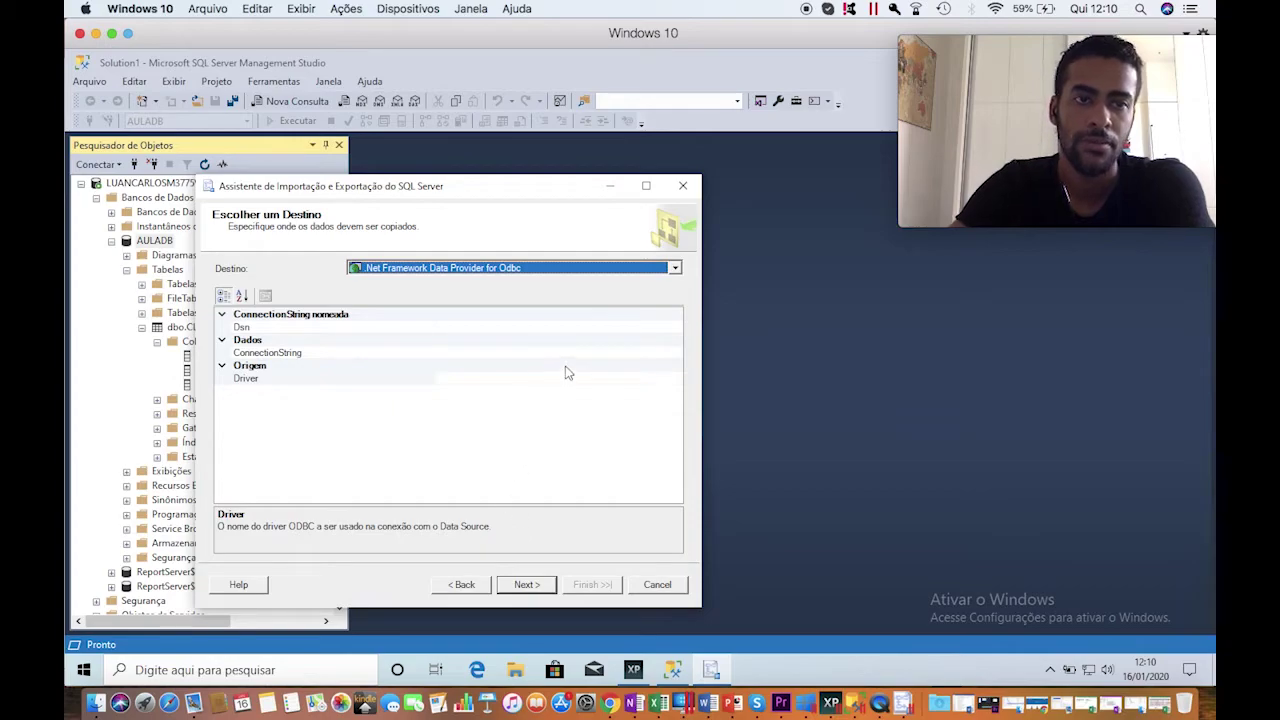
- Set the import destination to SQL Server Native Client 11.0, keeping Windows authentication and the AULADB database
left_click(494, 276)
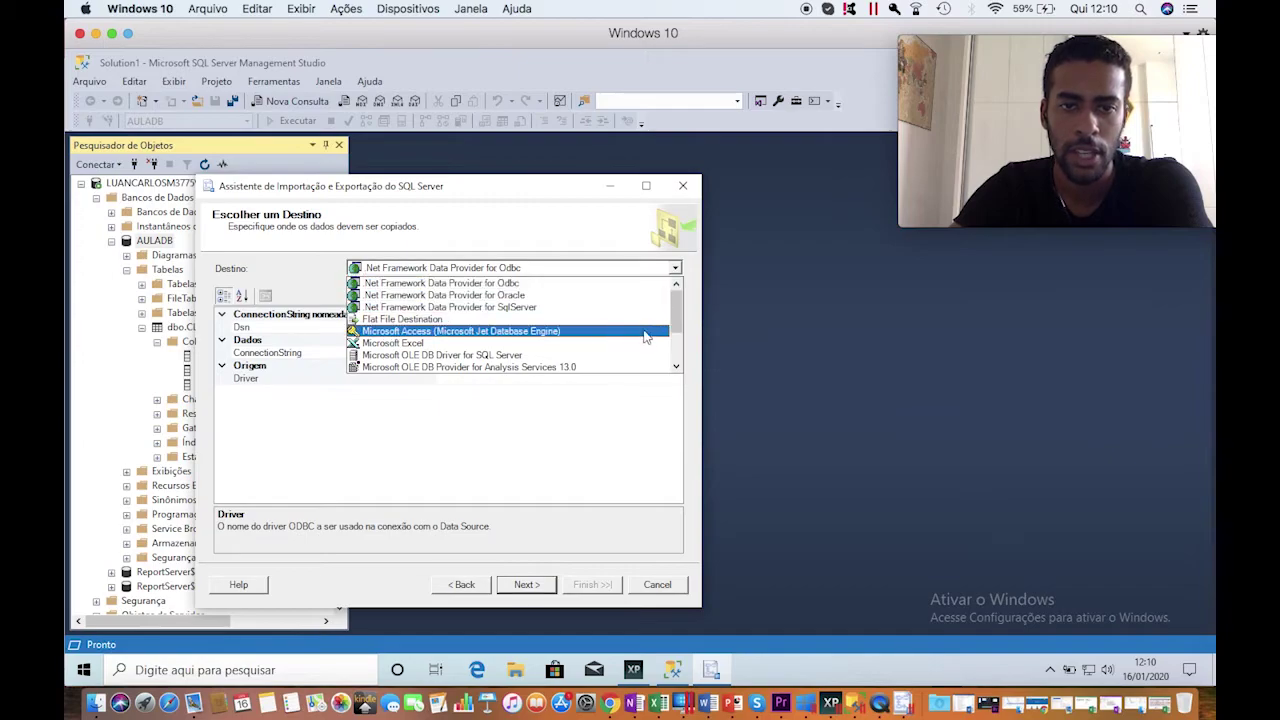
left_click_drag(674, 302, 674, 340)
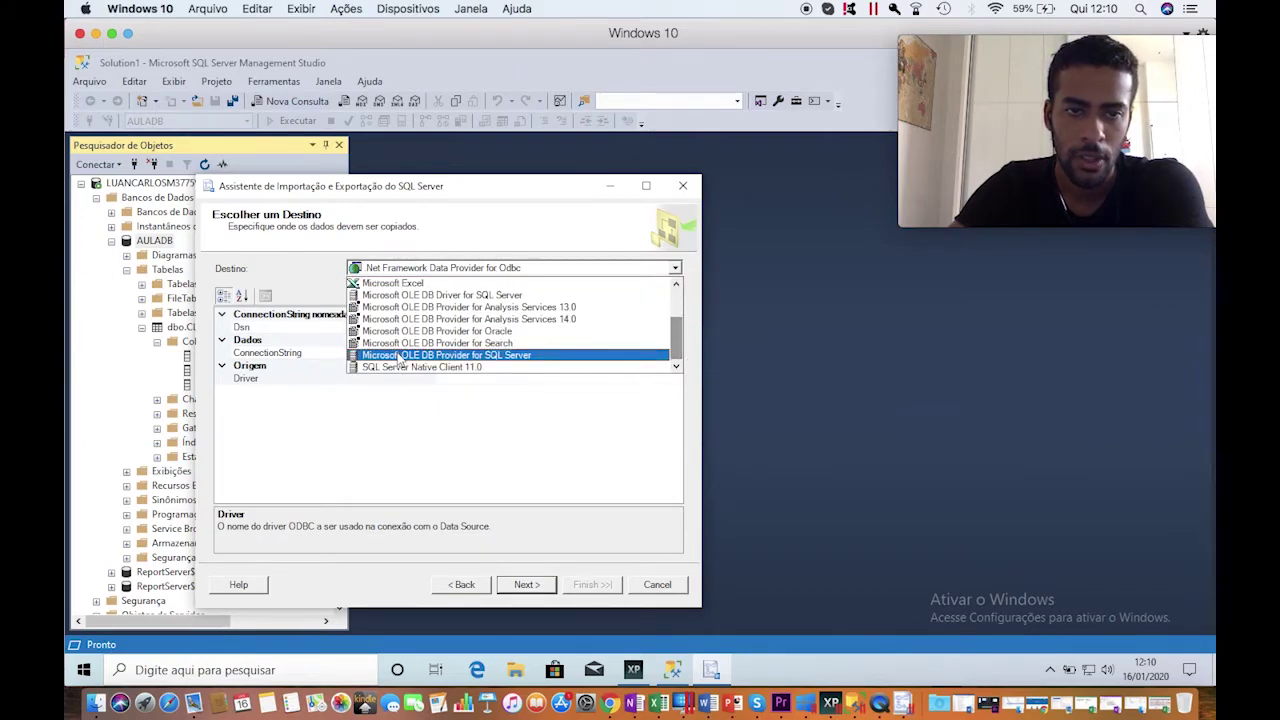
left_click(450, 369)
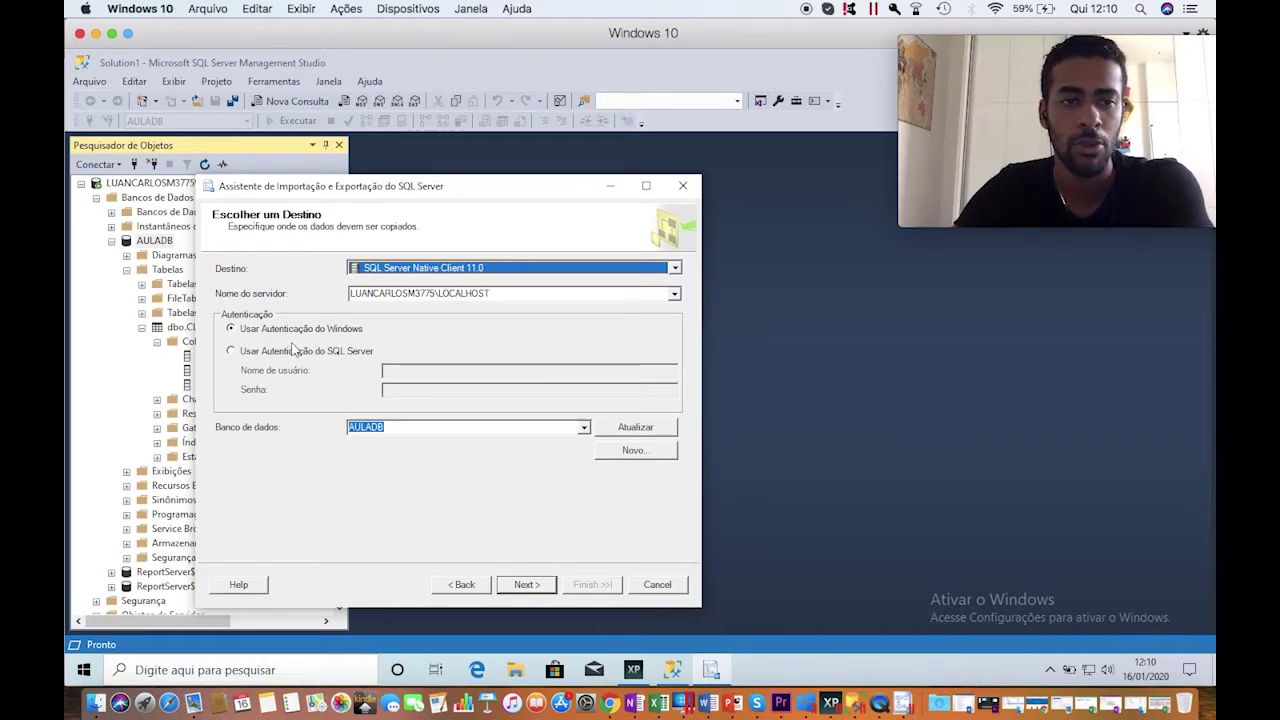
left_click(512, 586)
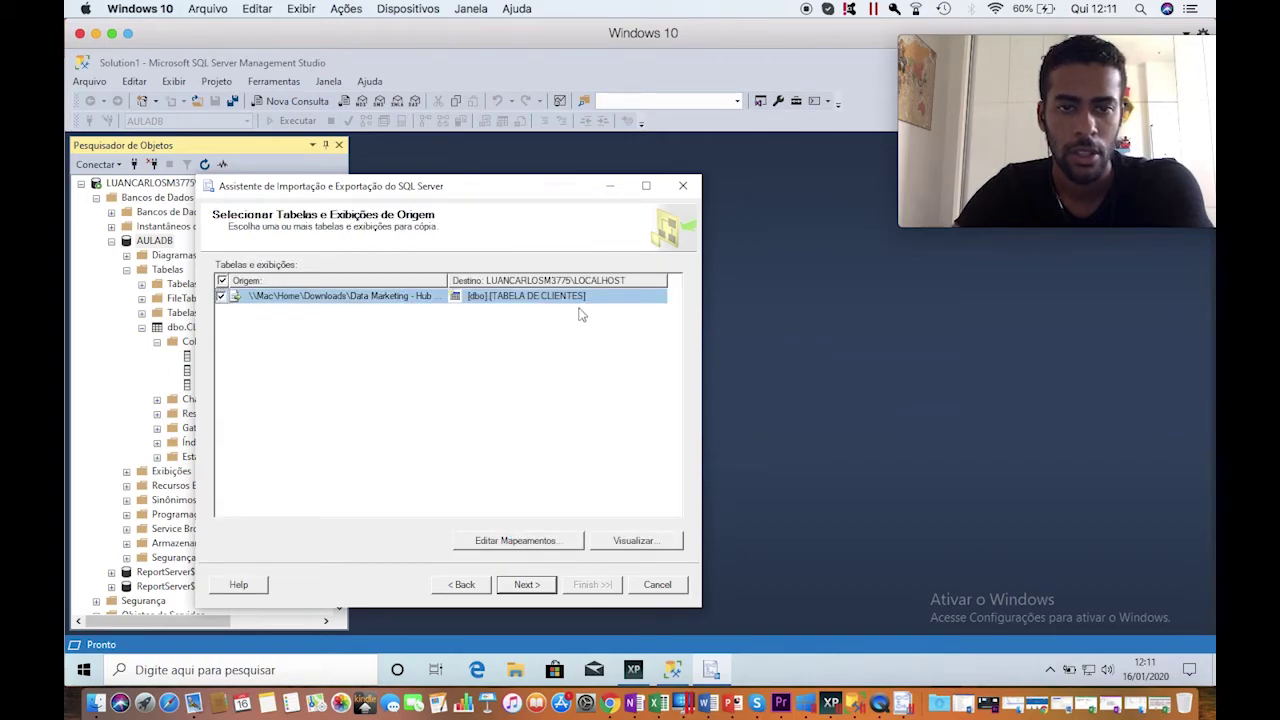
- Choose the existing [dbo].[CLIENTE] table as the destination for the CSV data
left_click(582, 301)
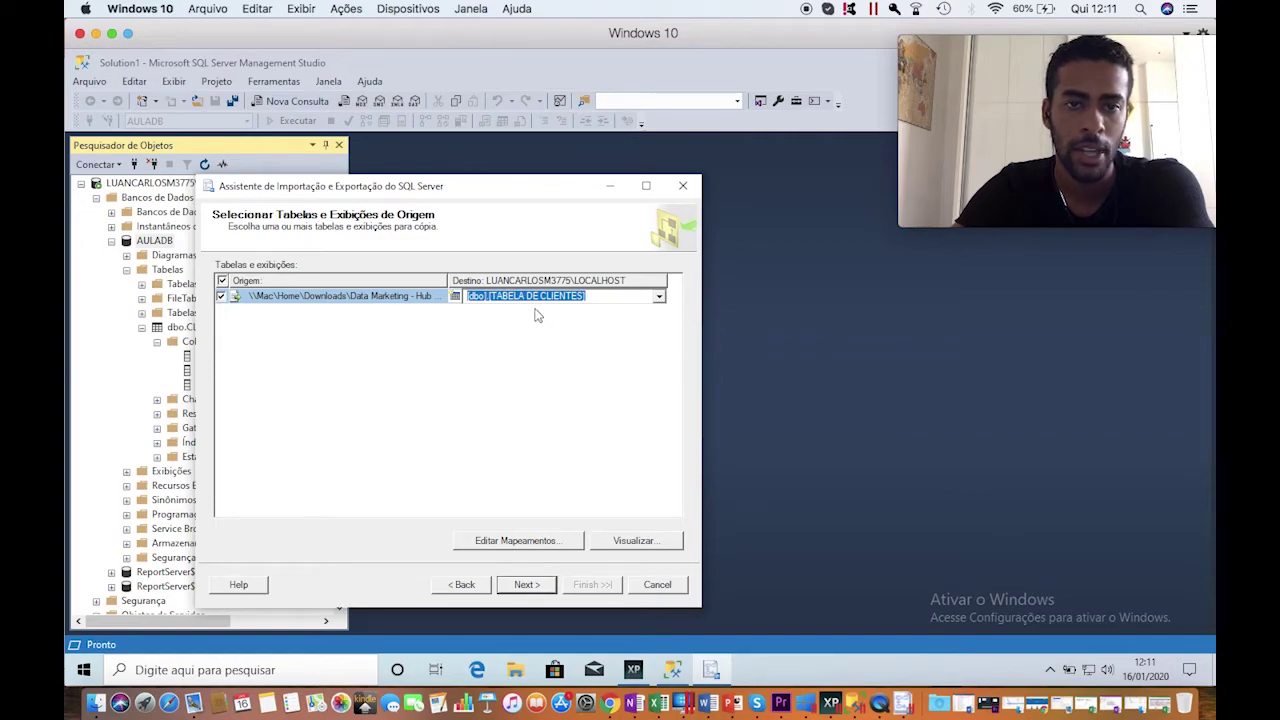
left_click(492, 299)
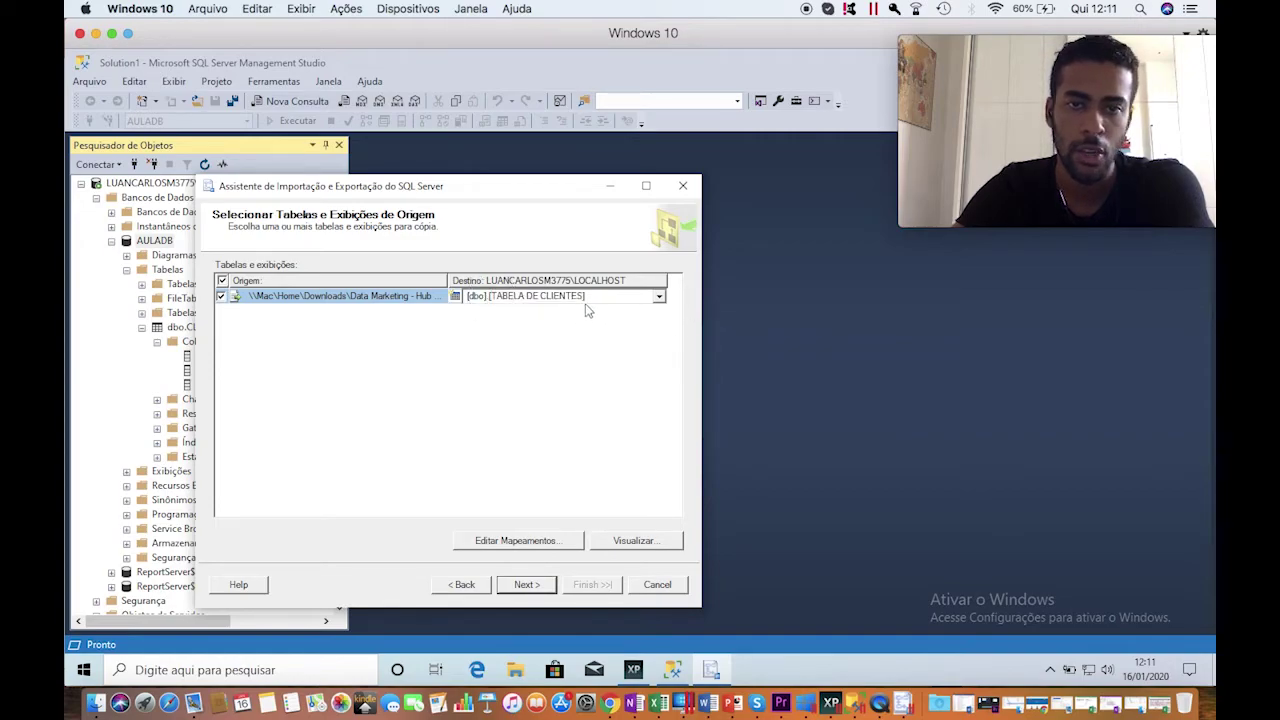
left_click(659, 299)
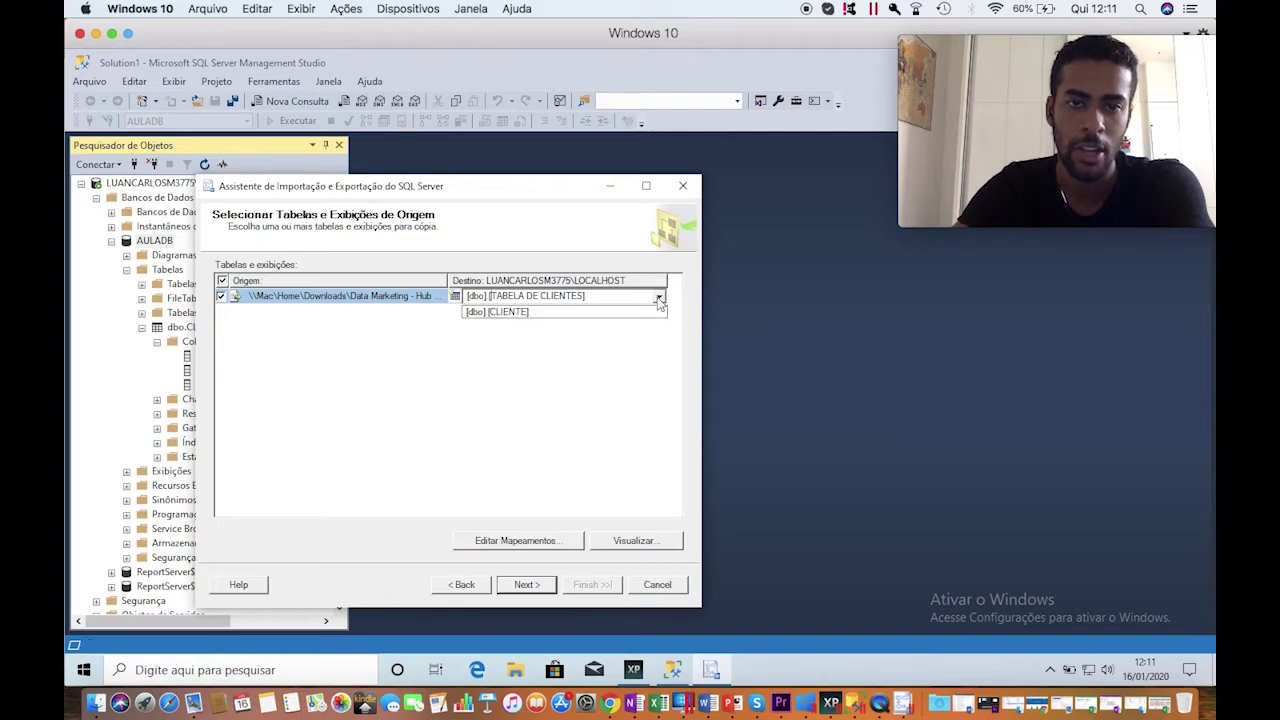
left_click(509, 312)
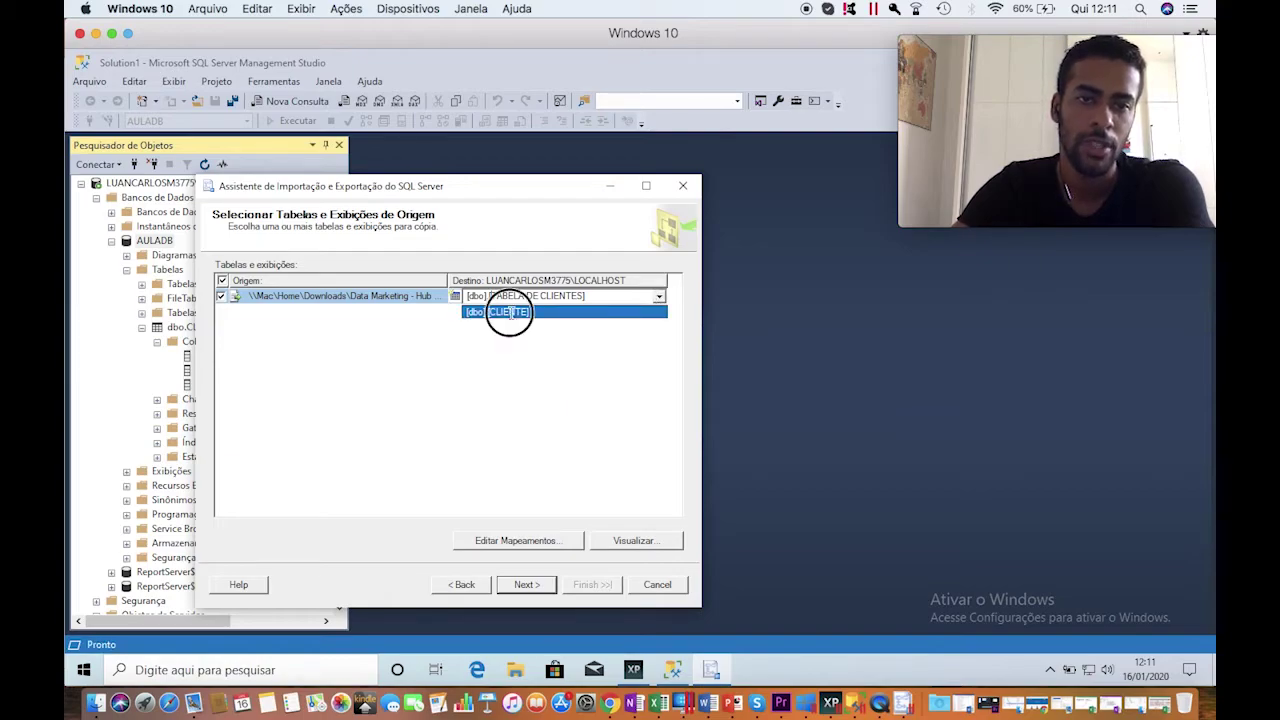
- Map the source column ENDERECO DO CLIENTE to the destination column ENDERECO in the column mappings
left_click(521, 541)
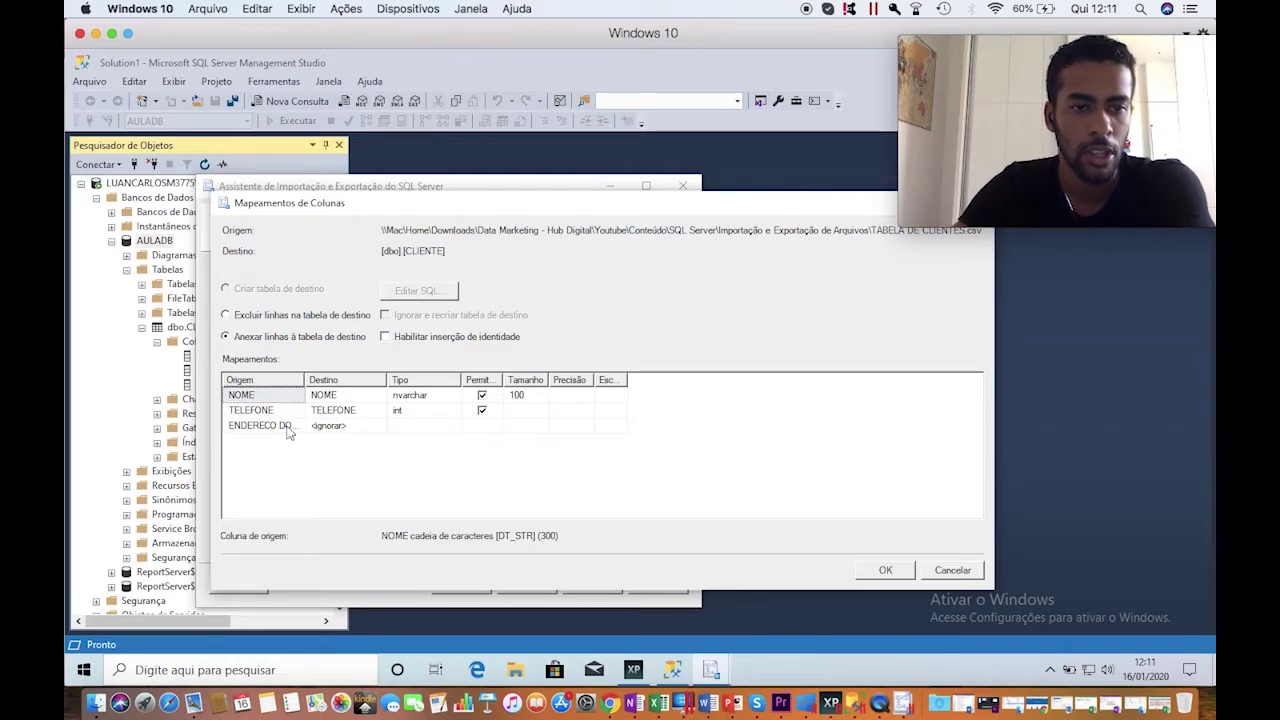
left_click_drag(304, 380, 383, 381)
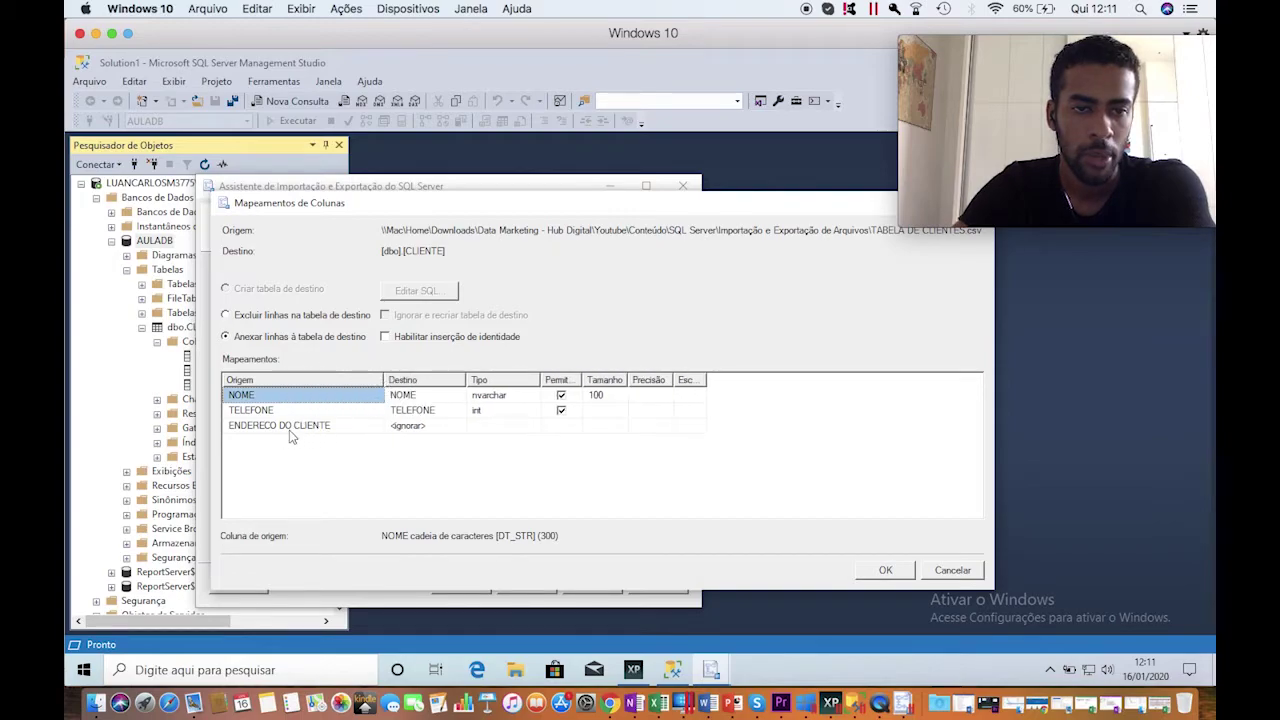
left_click(409, 431)
left_click(457, 426)
left_click(430, 455)
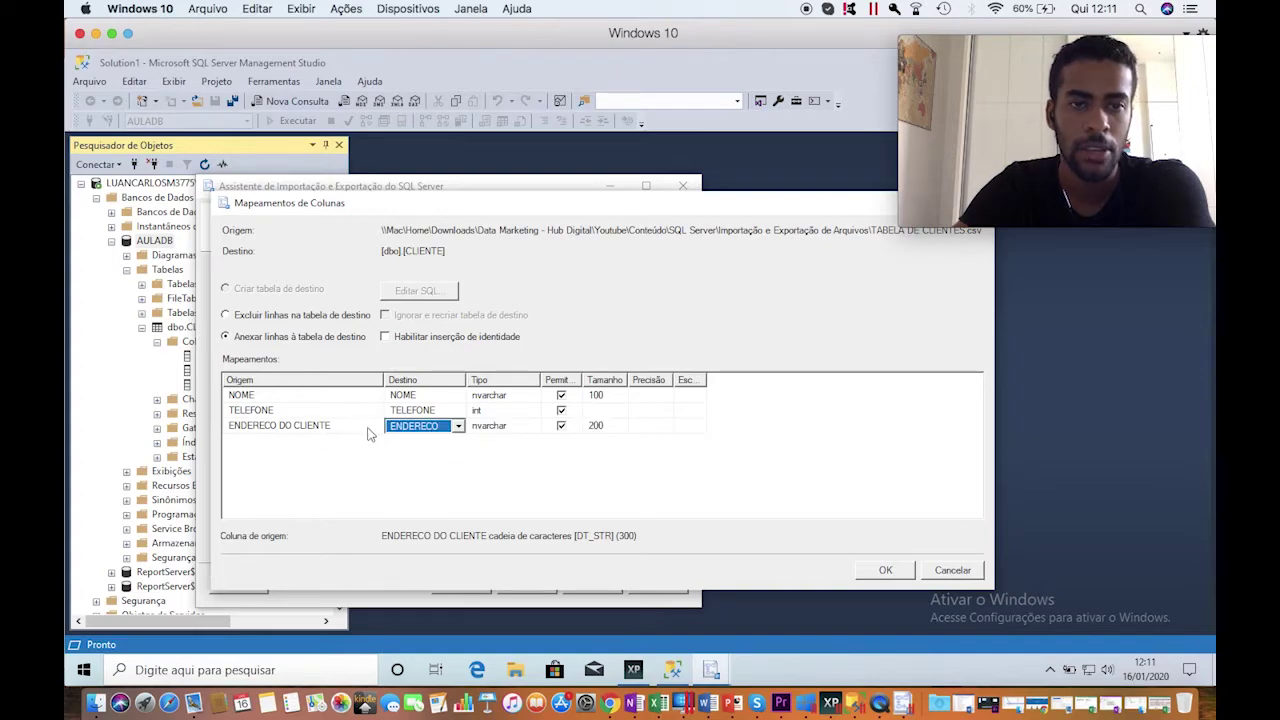
left_click(885, 570)
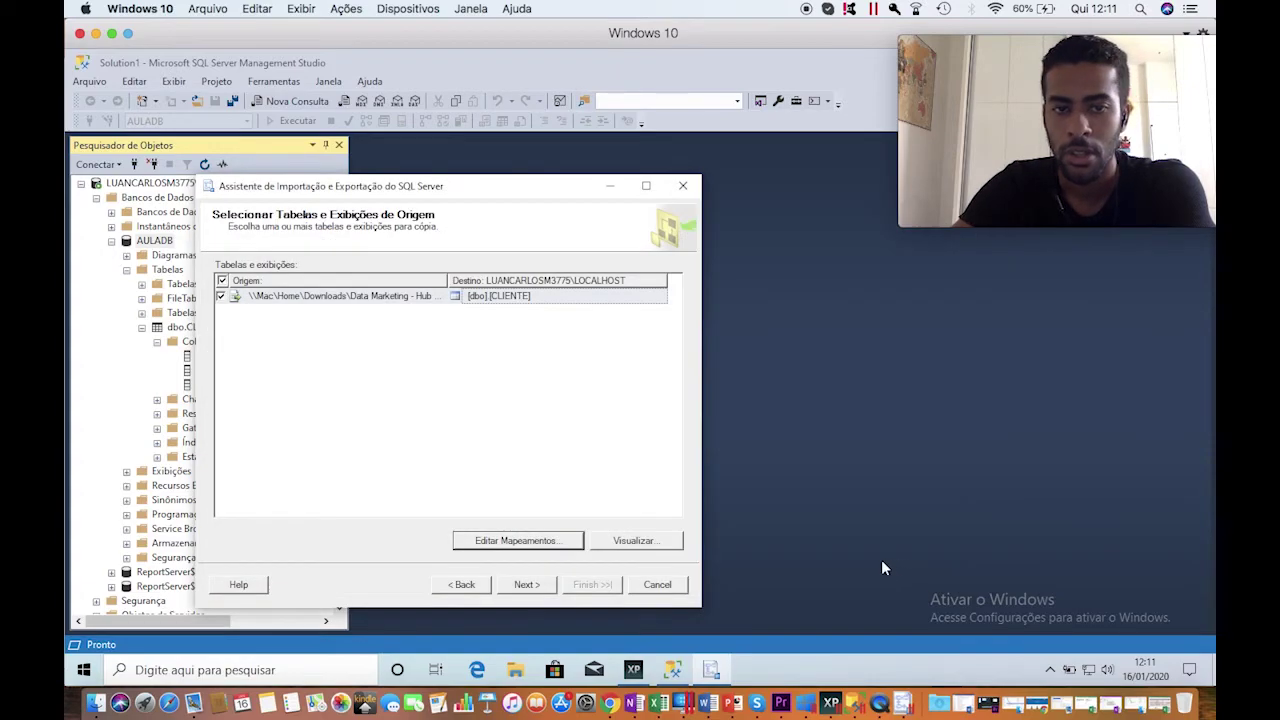
- Accept the data type mappings and finish the wizard with immediate execution, without saving an SSIS package
left_click(530, 585)
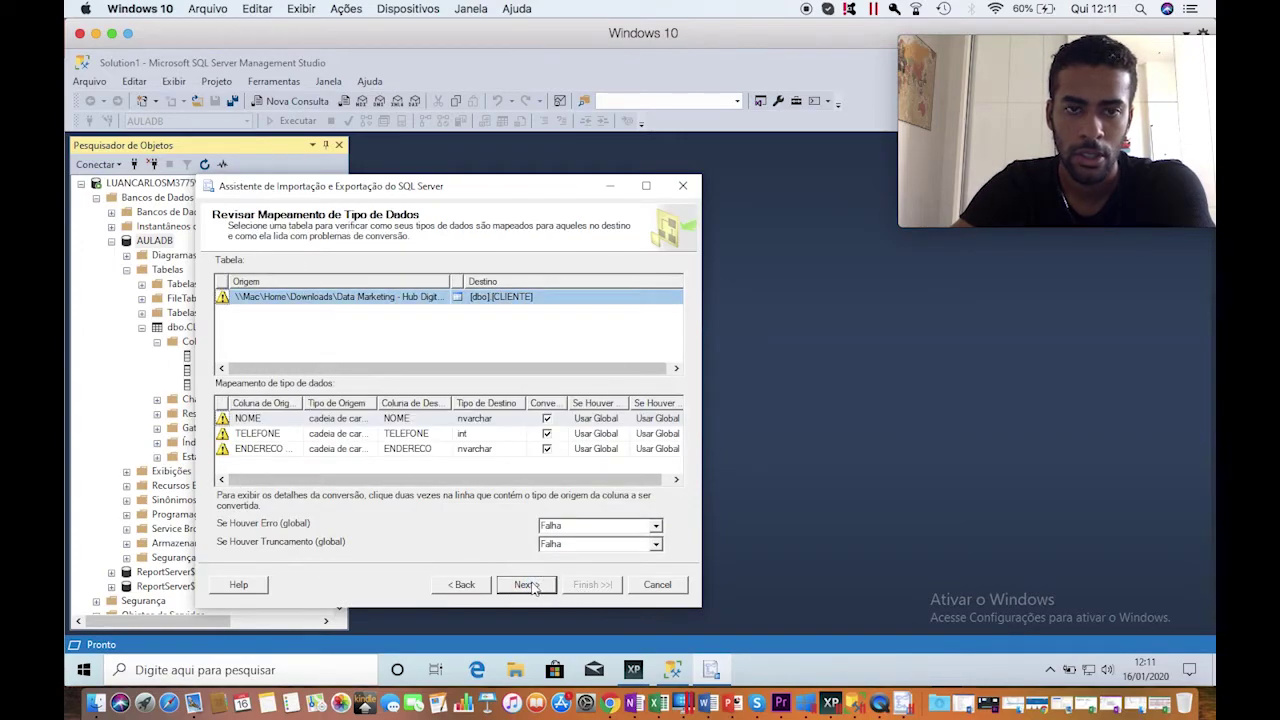
left_click(530, 586)
left_click(580, 586)
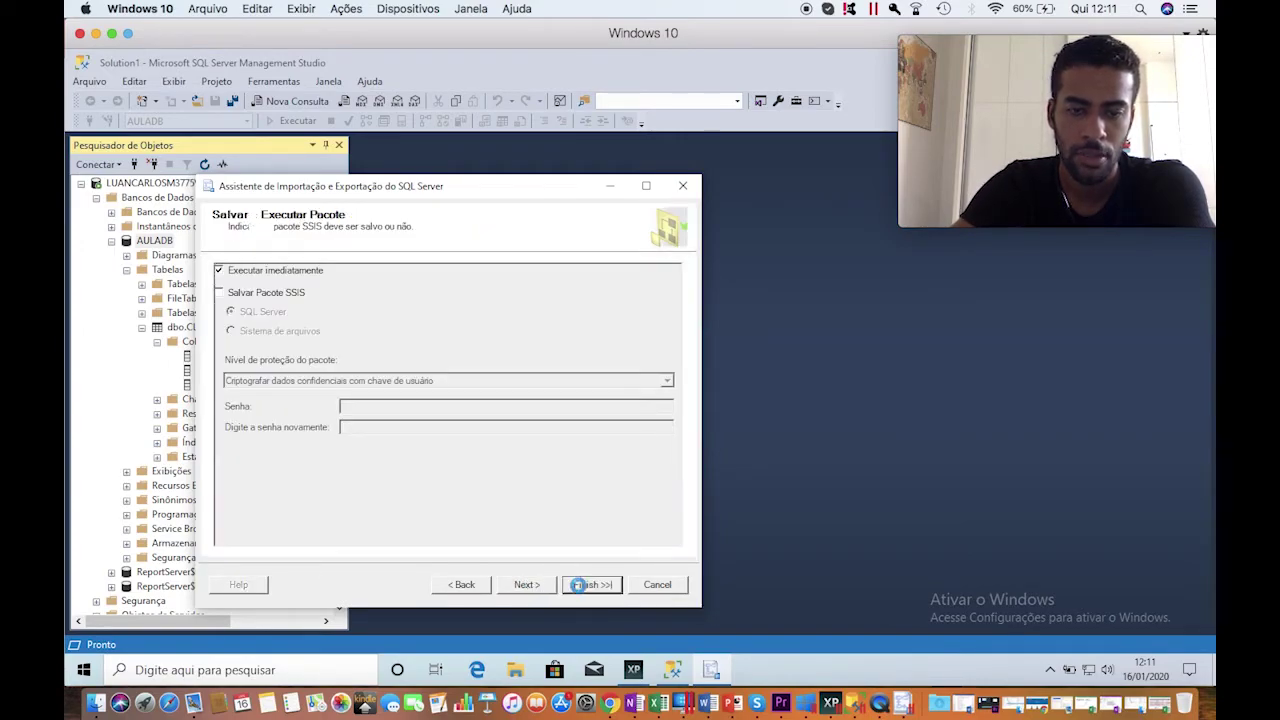
left_click(582, 588)
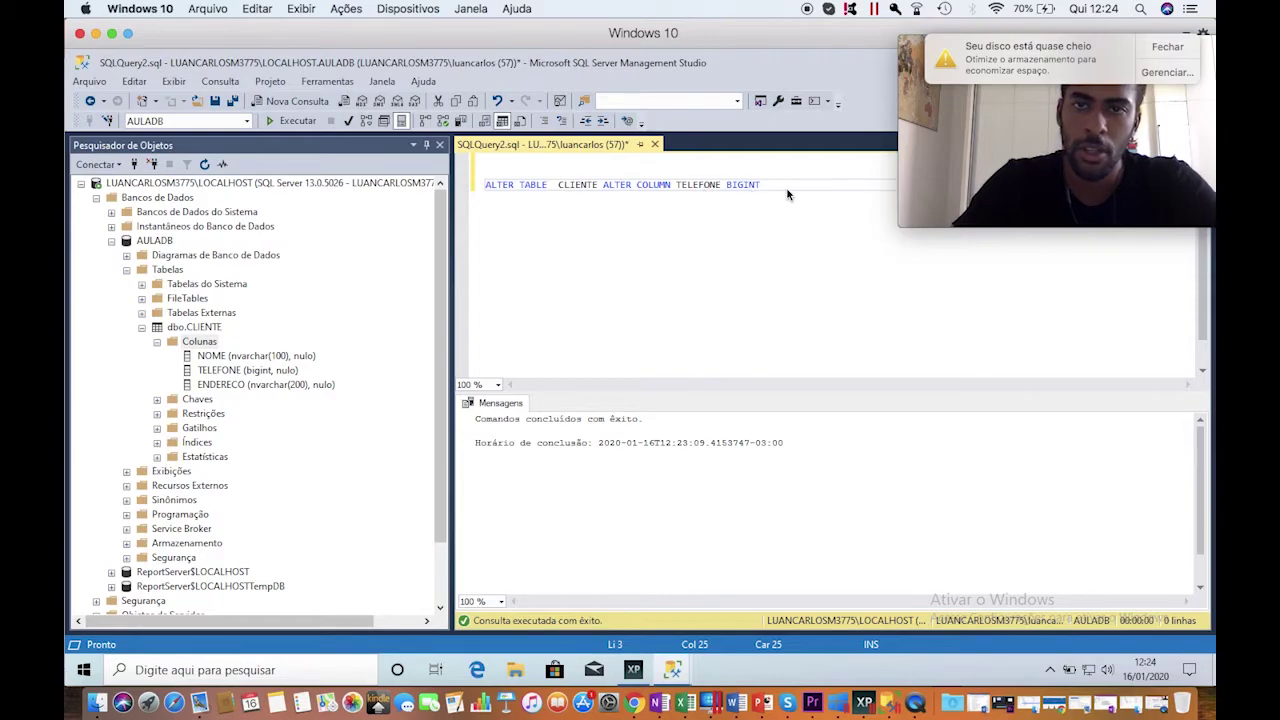
- Review the BIGINT type in the statement that alters the TELEFONE column of the CLIENTE table
left_click_drag(778, 189, 728, 195)
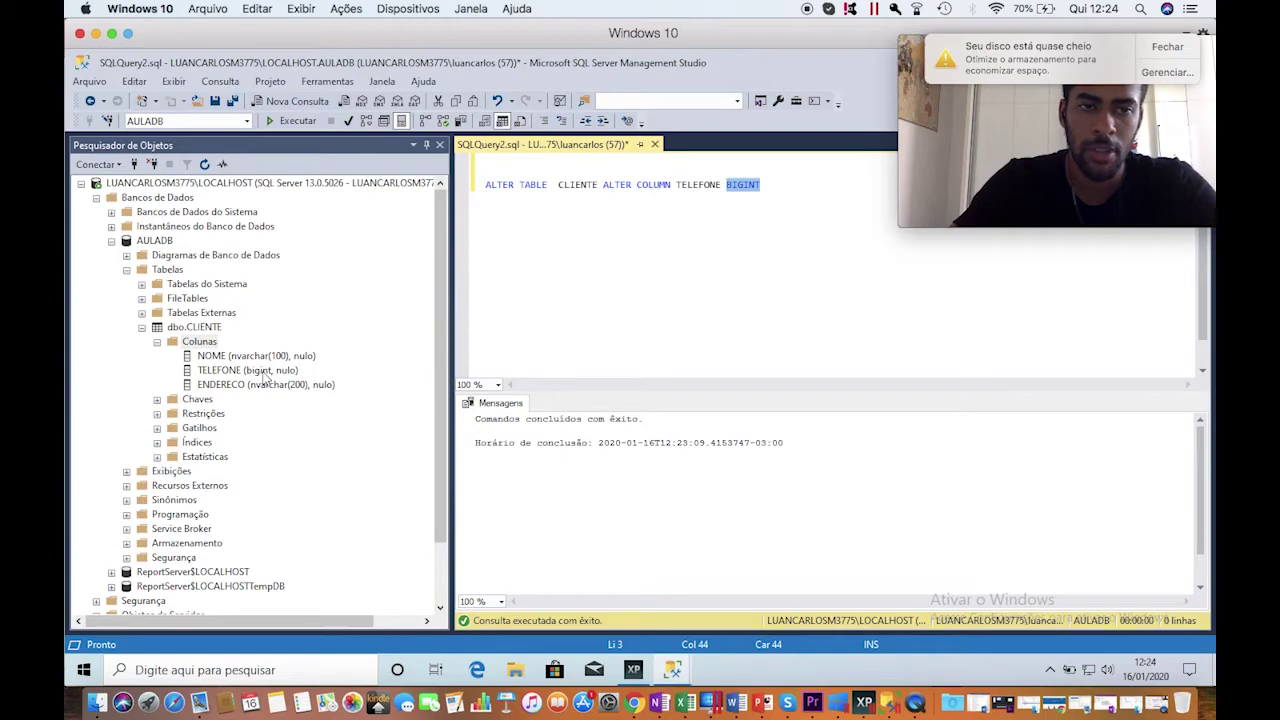
left_click(792, 193)
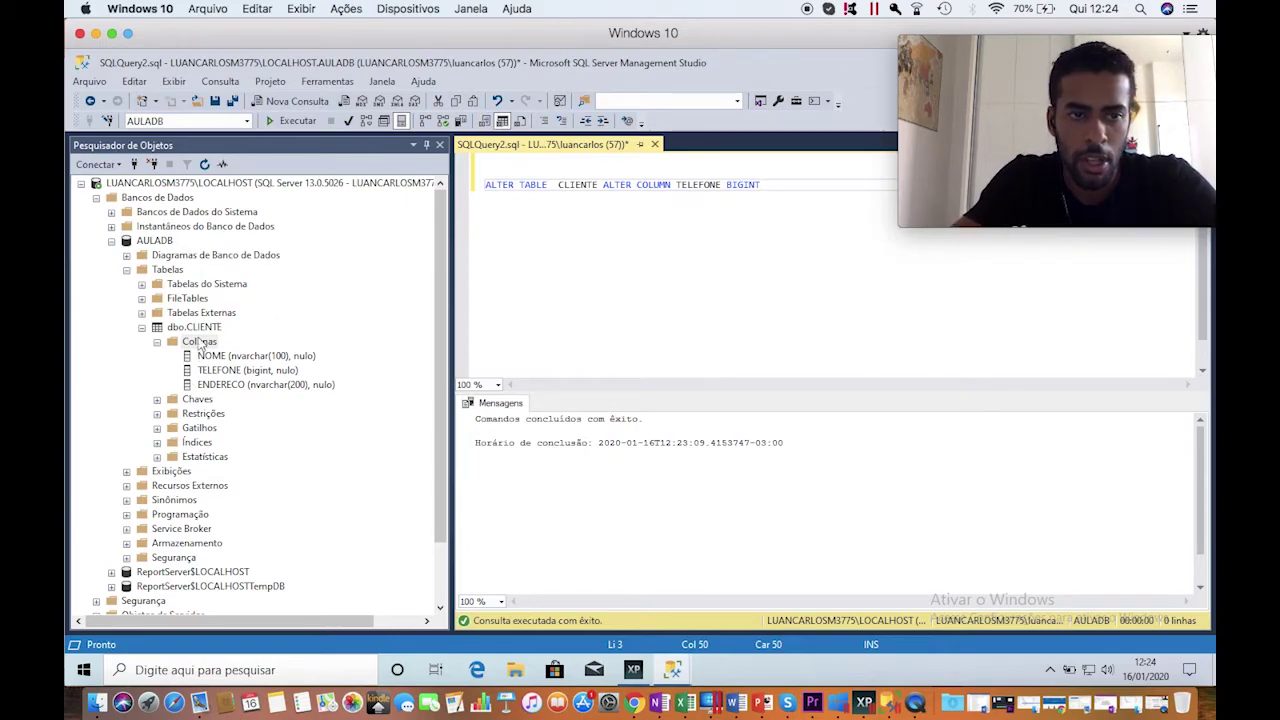
- Rerun the import of TABELA DE CLIENTES.csv into the existing [dbo].[CLIENTE] table with immediate execution and no saved SSIS package, and close the wizard
right_click(153, 241)
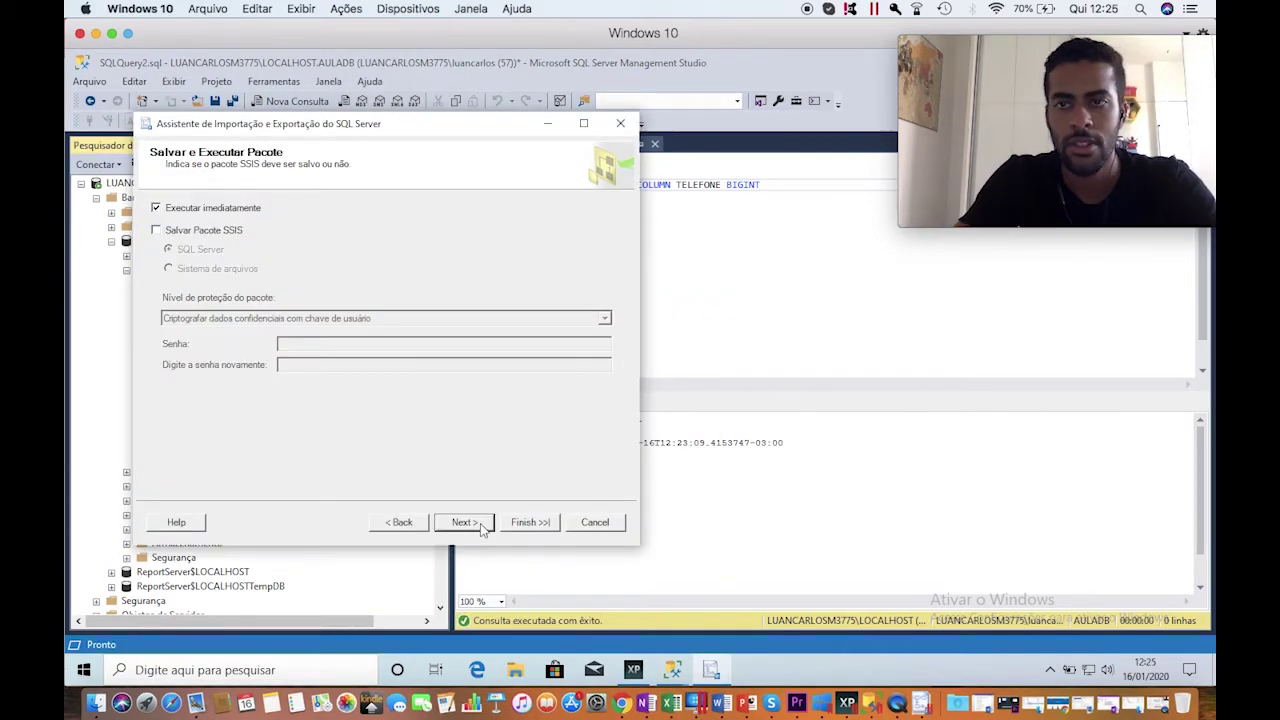
left_click(482, 527)
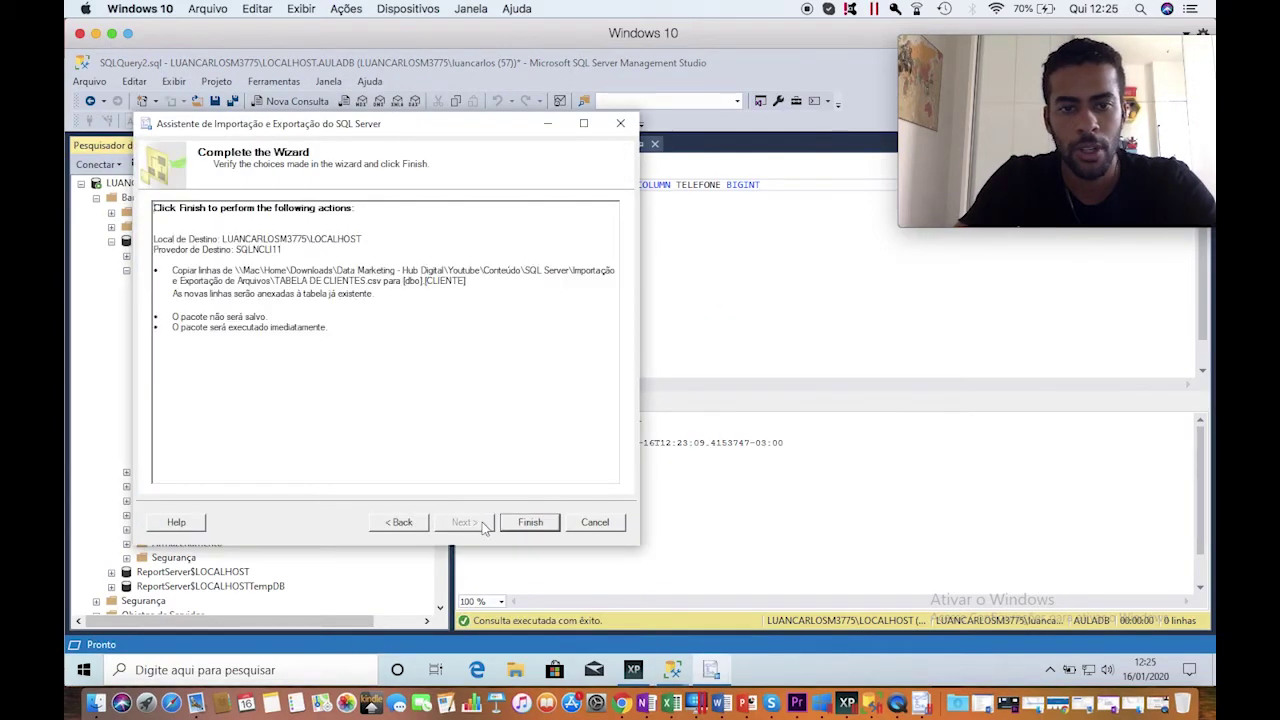
left_click(510, 526)
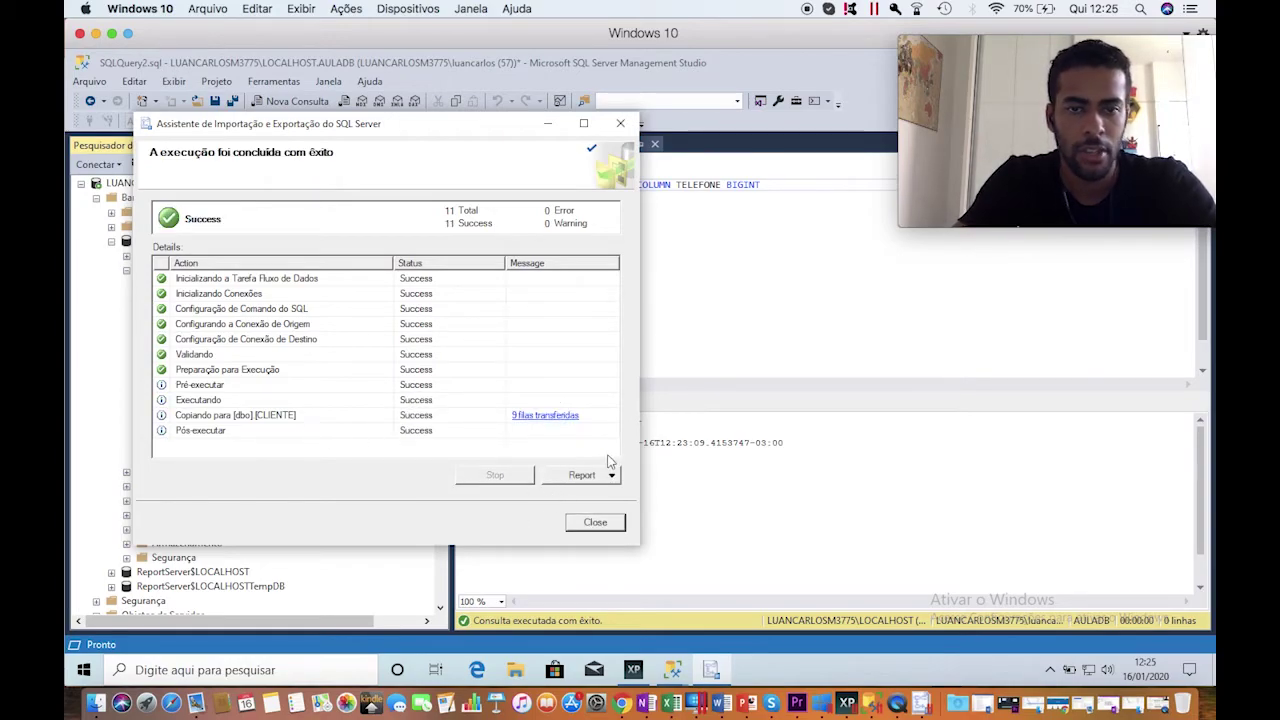
left_click(598, 521)
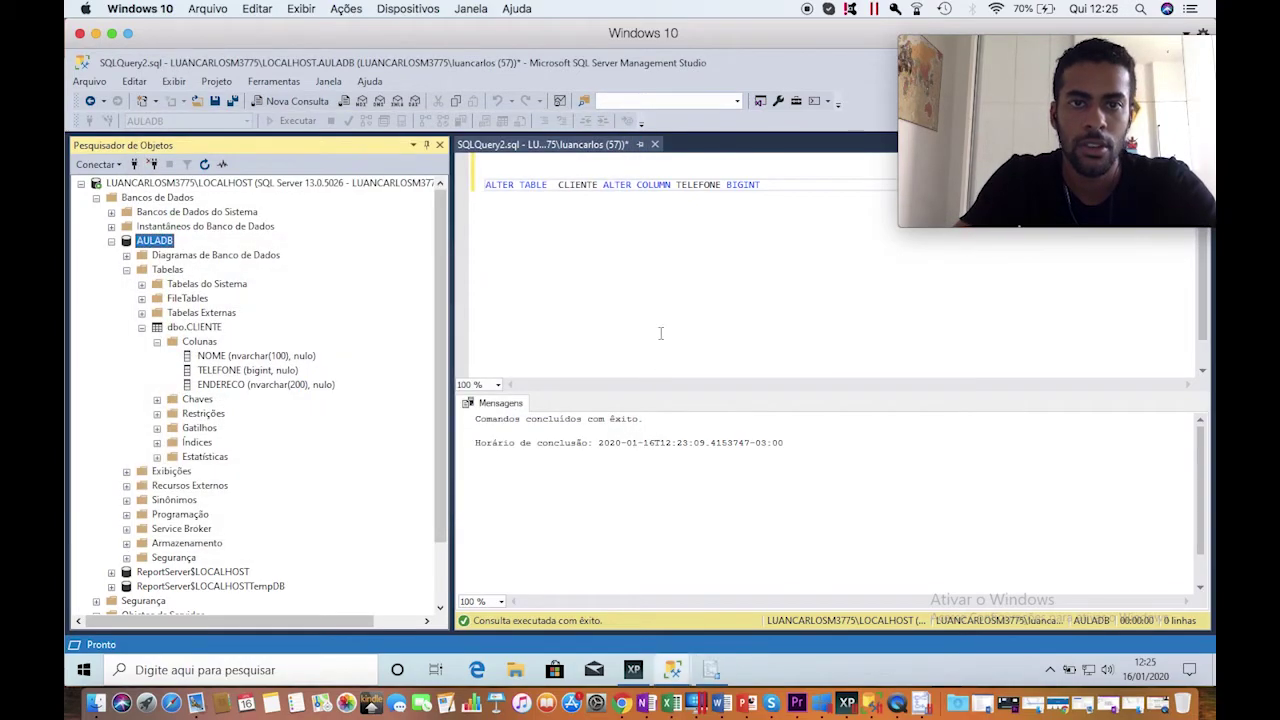
- Add the query select * from CLIENTE below the ALTER TABLE statement and run only that query
left_click(808, 221)
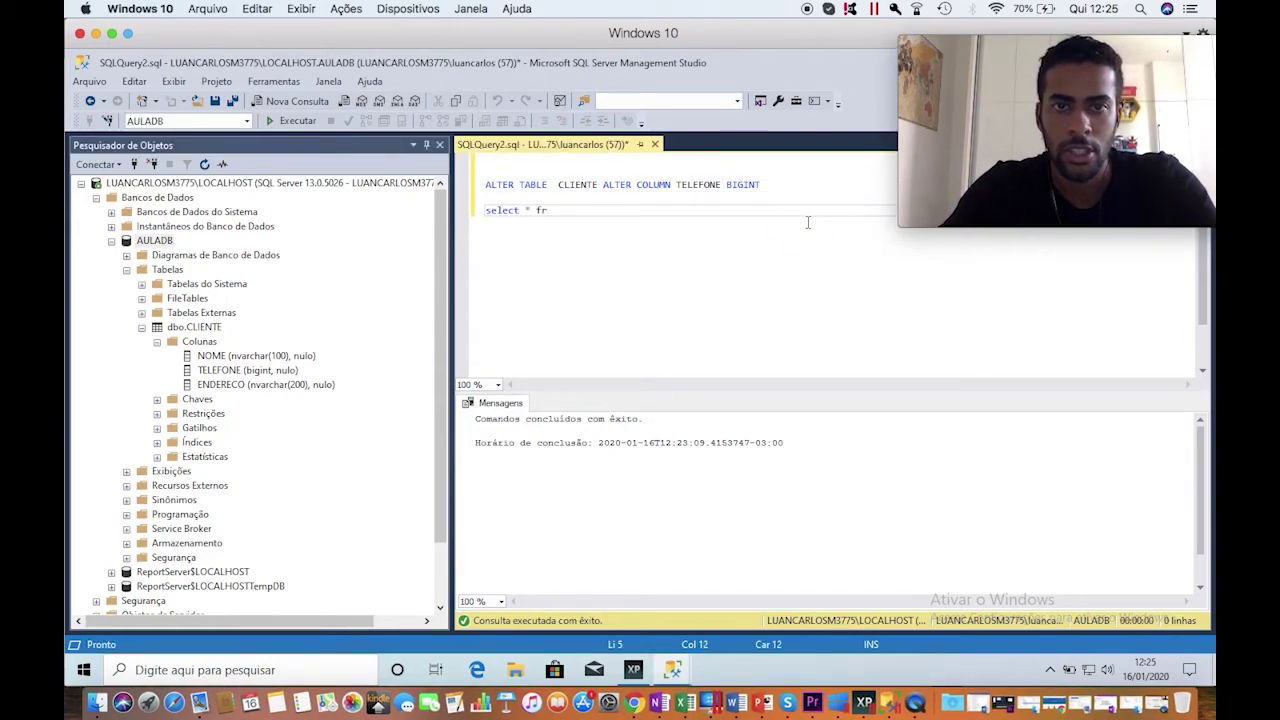
type("select * from cliente")
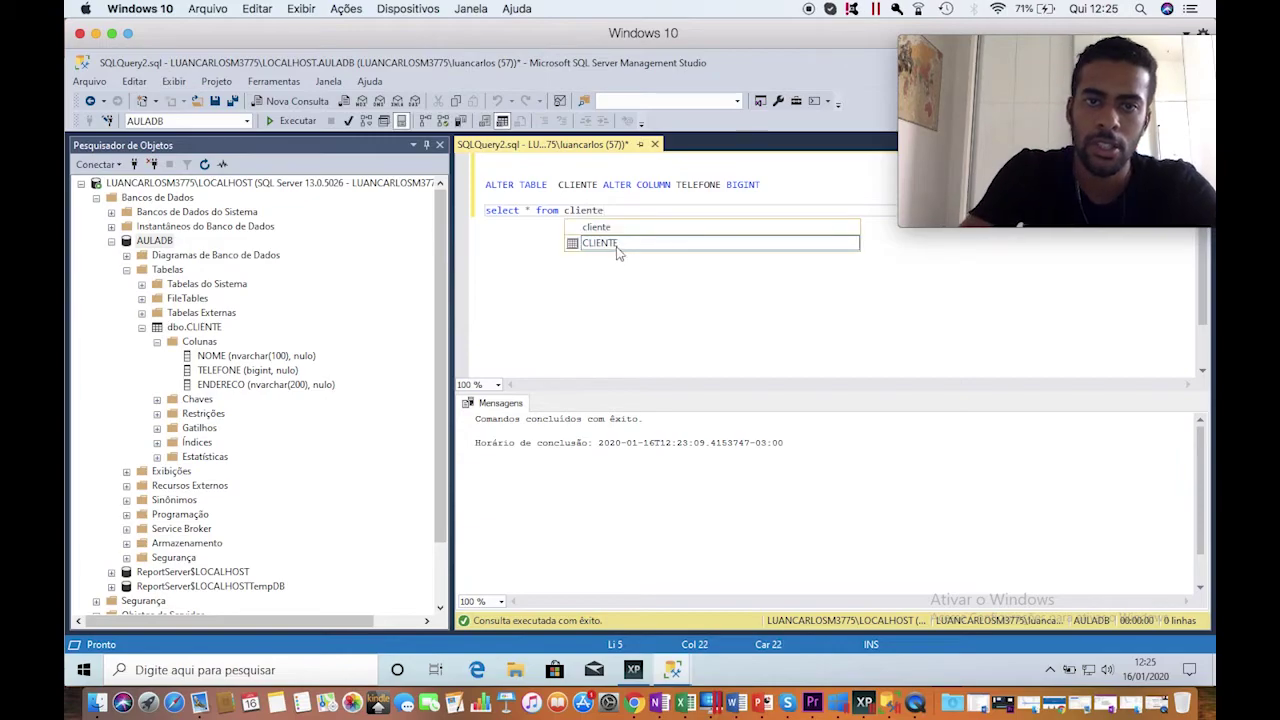
double_click(617, 251)
key("shift+Home")
key("F5")
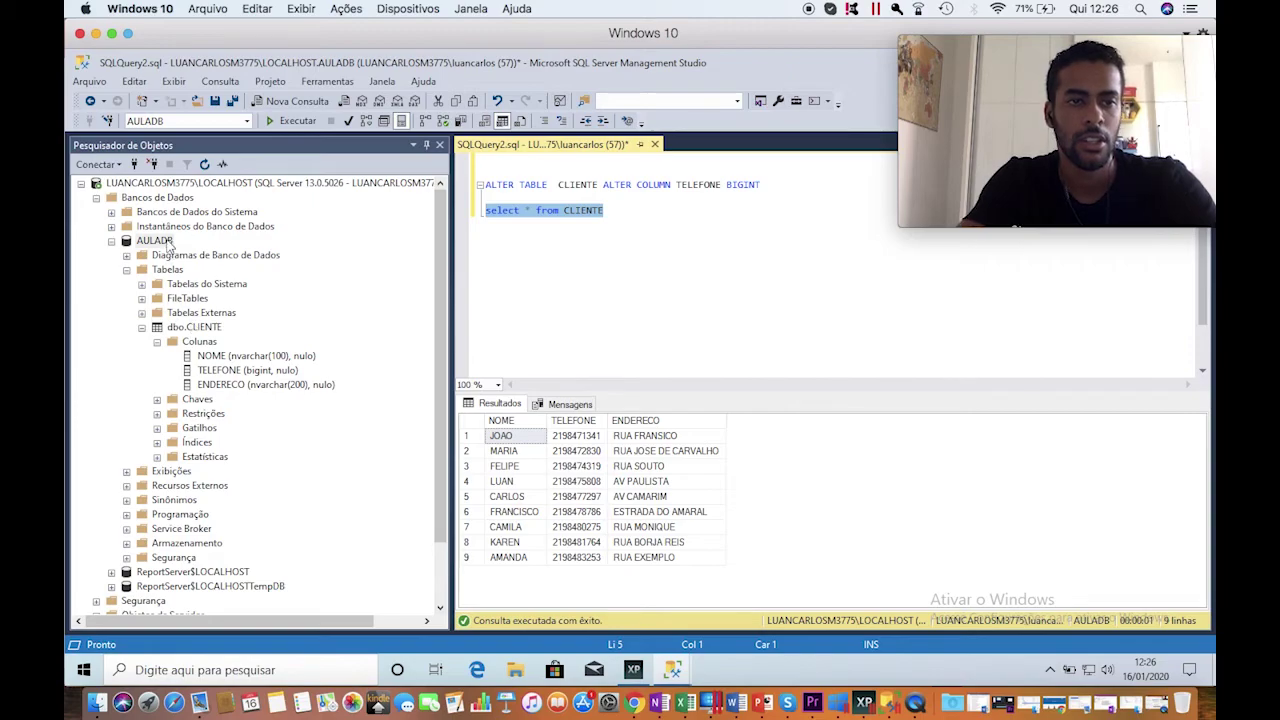
- Start a data export from AULADB with SQL Server Native Client 11.0 as the data source, using Windows authentication
right_click(210, 328)
right_click(165, 243)
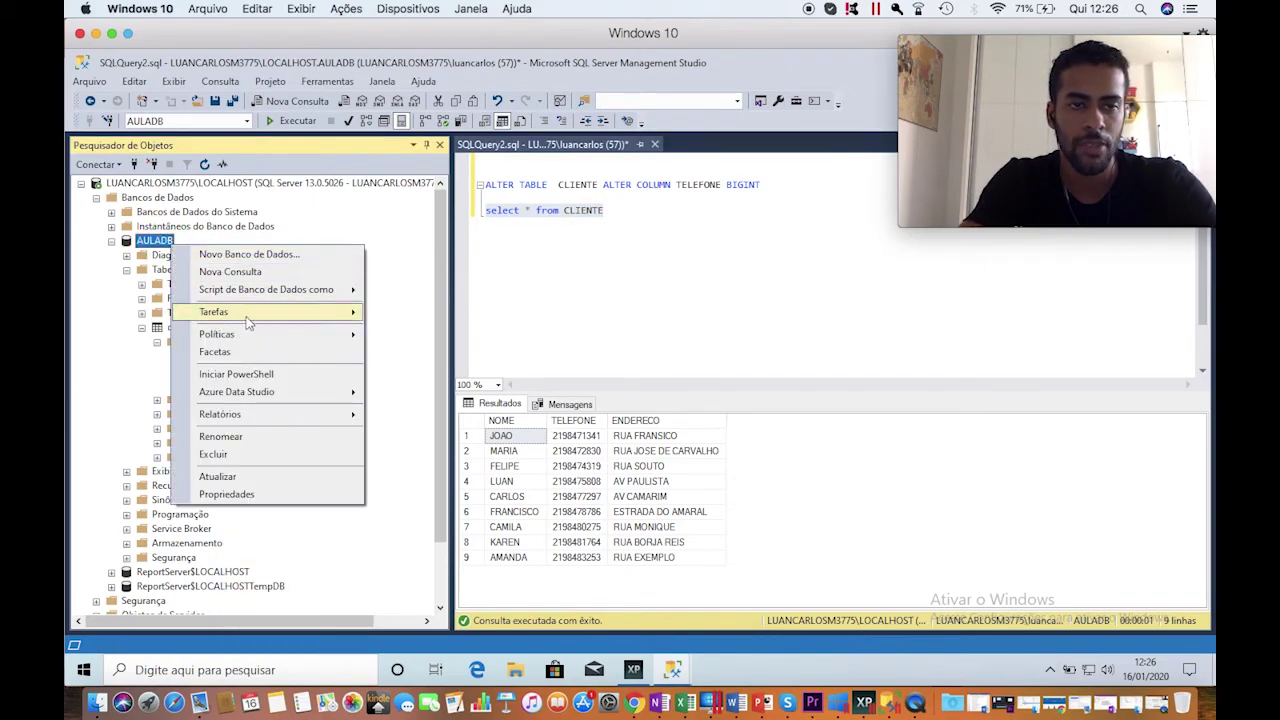
mouse_move(246, 316)
left_click(553, 645)
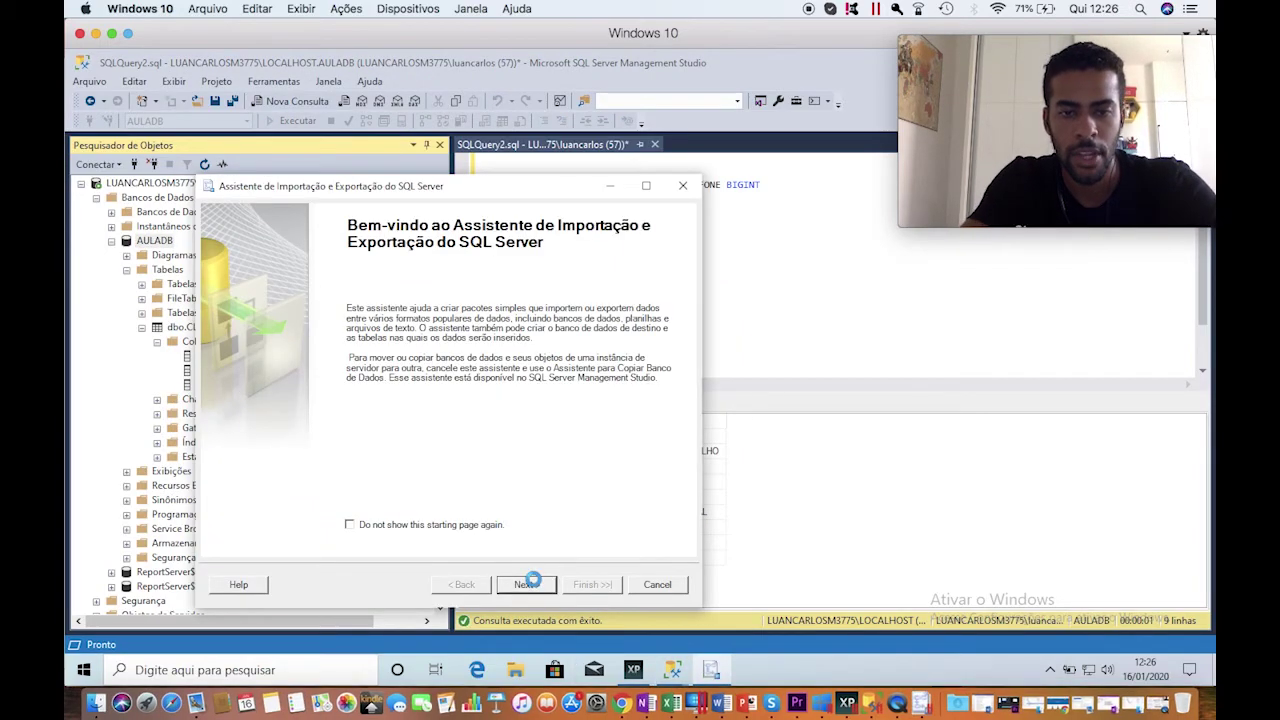
left_click(529, 582)
left_click(675, 268)
scroll(588, 388, "down", 3)
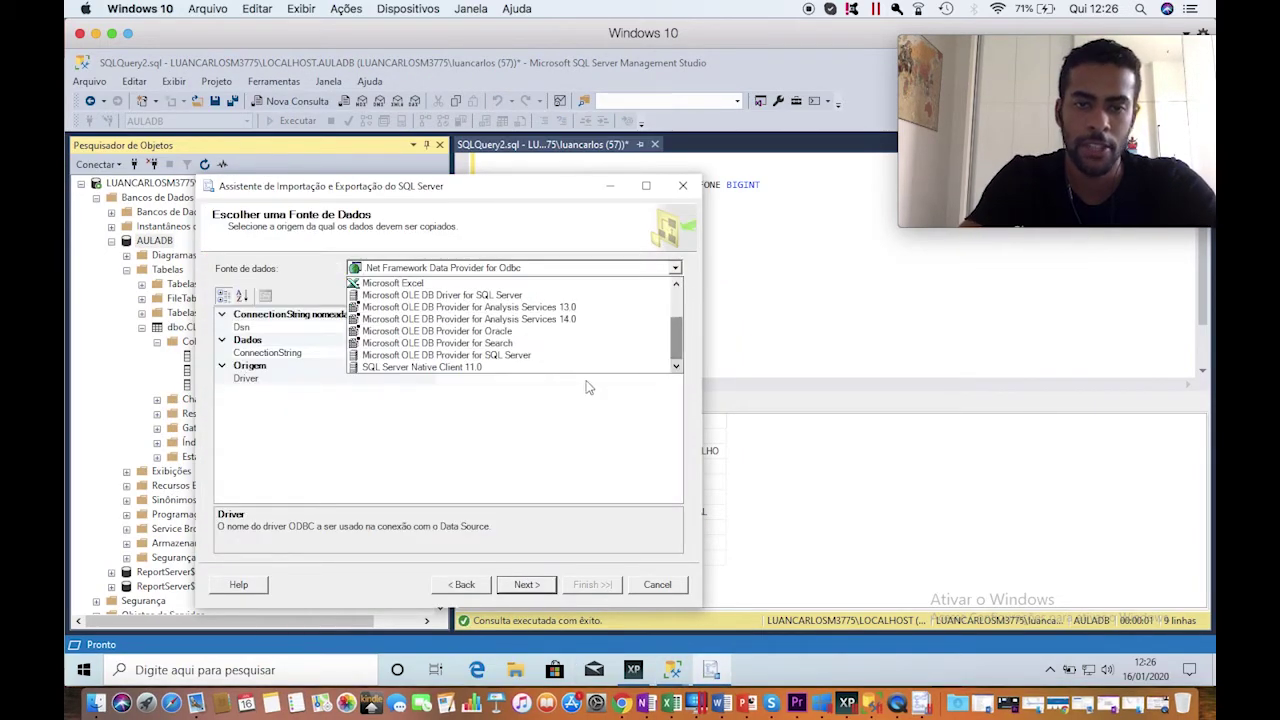
left_click(469, 367)
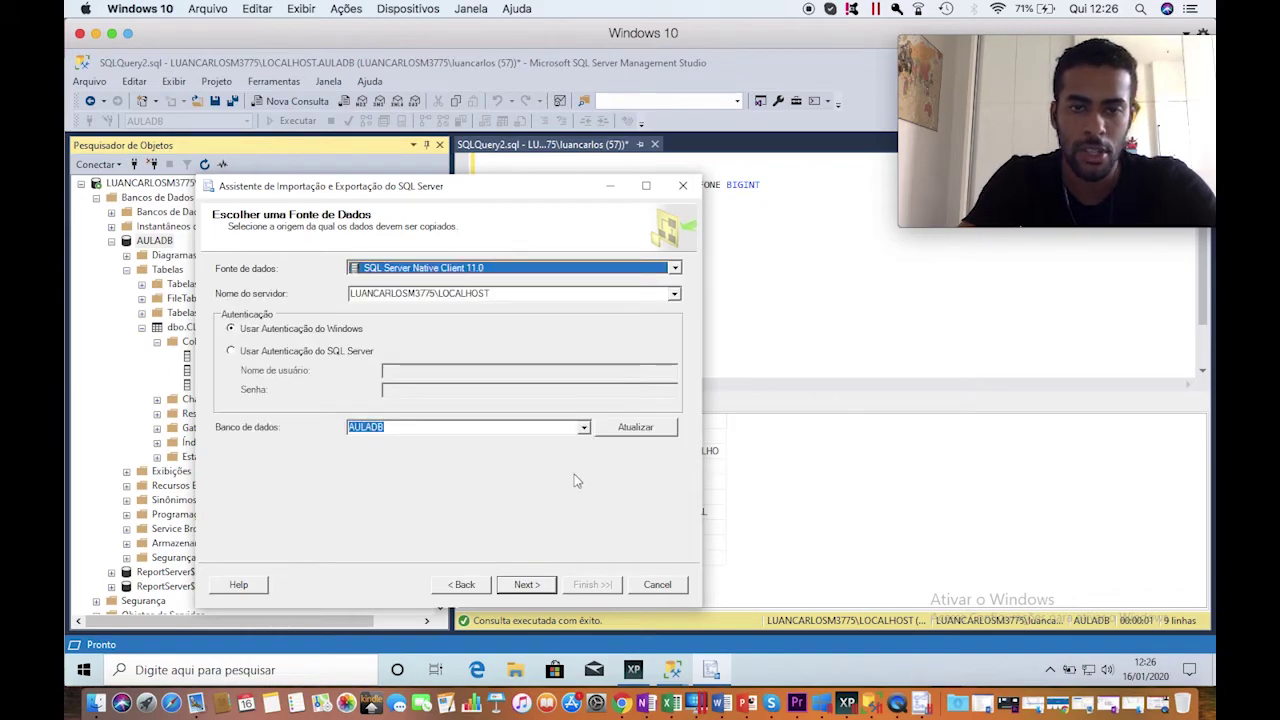
left_click(538, 584)
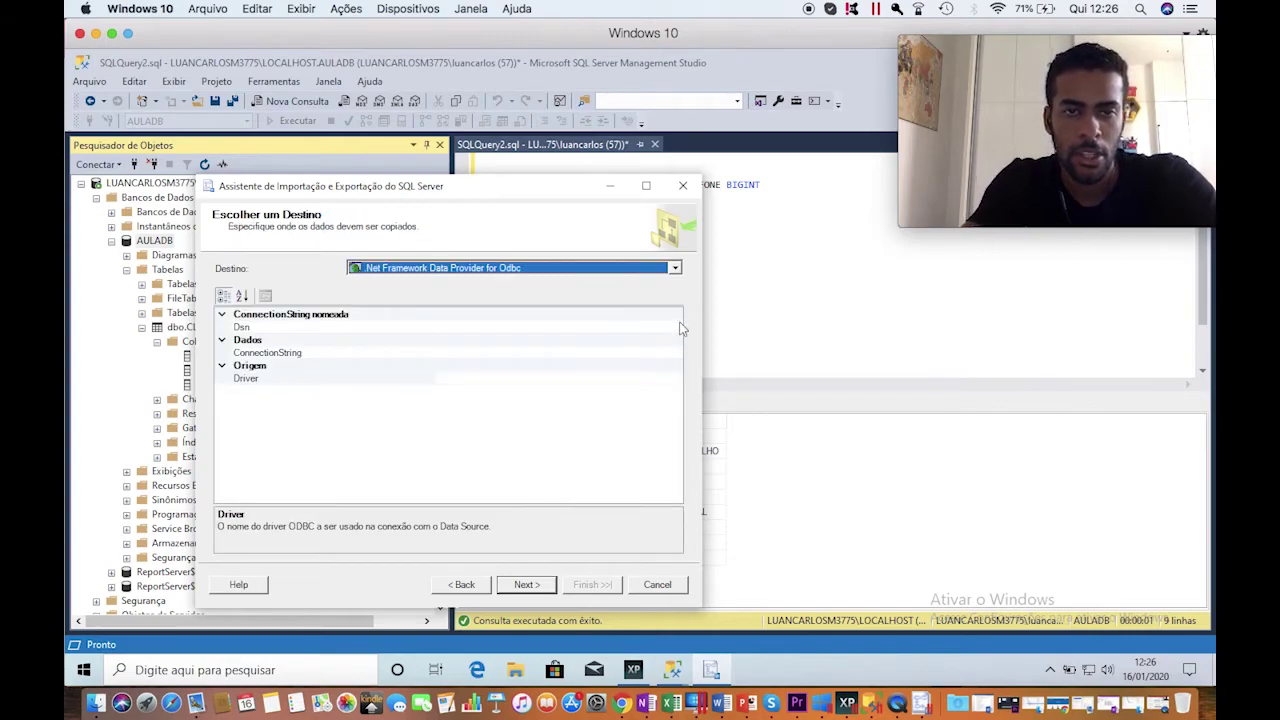
- Set the export destination to a delimited Flat File Destination named EXPORTACAO in the Importação e Exportação de Arquivos folder
left_click(675, 268)
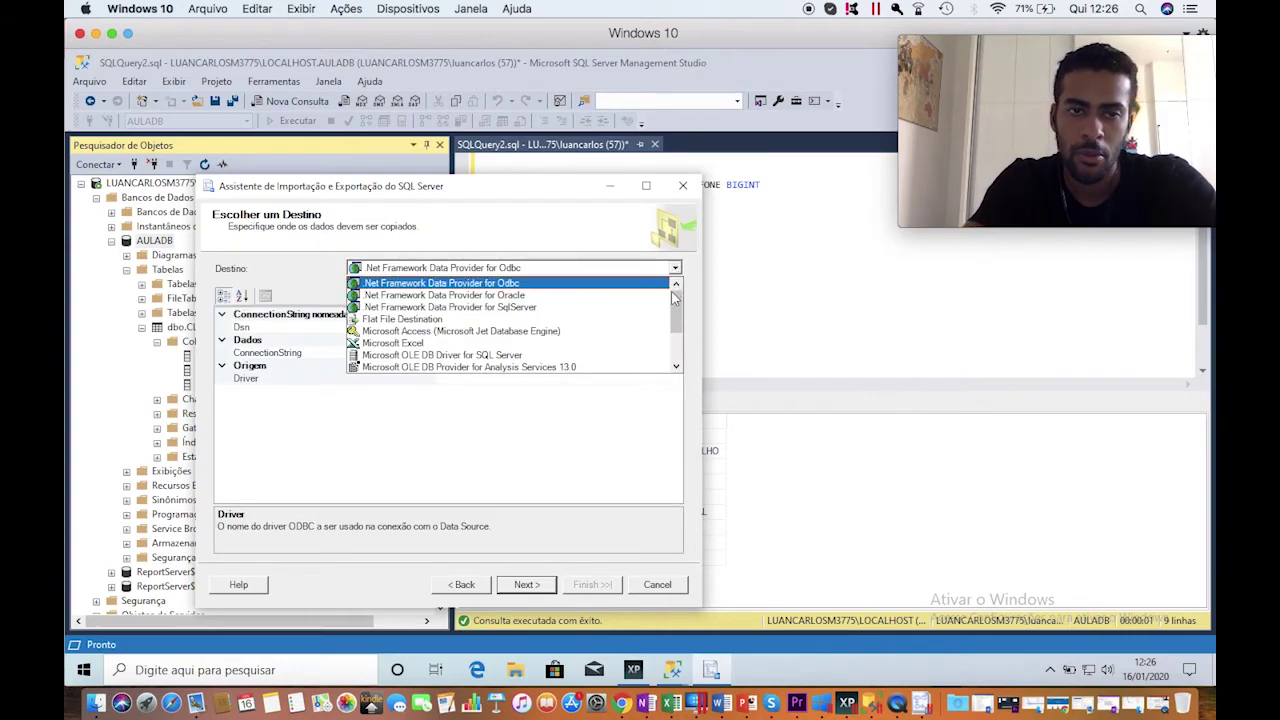
left_click(519, 320)
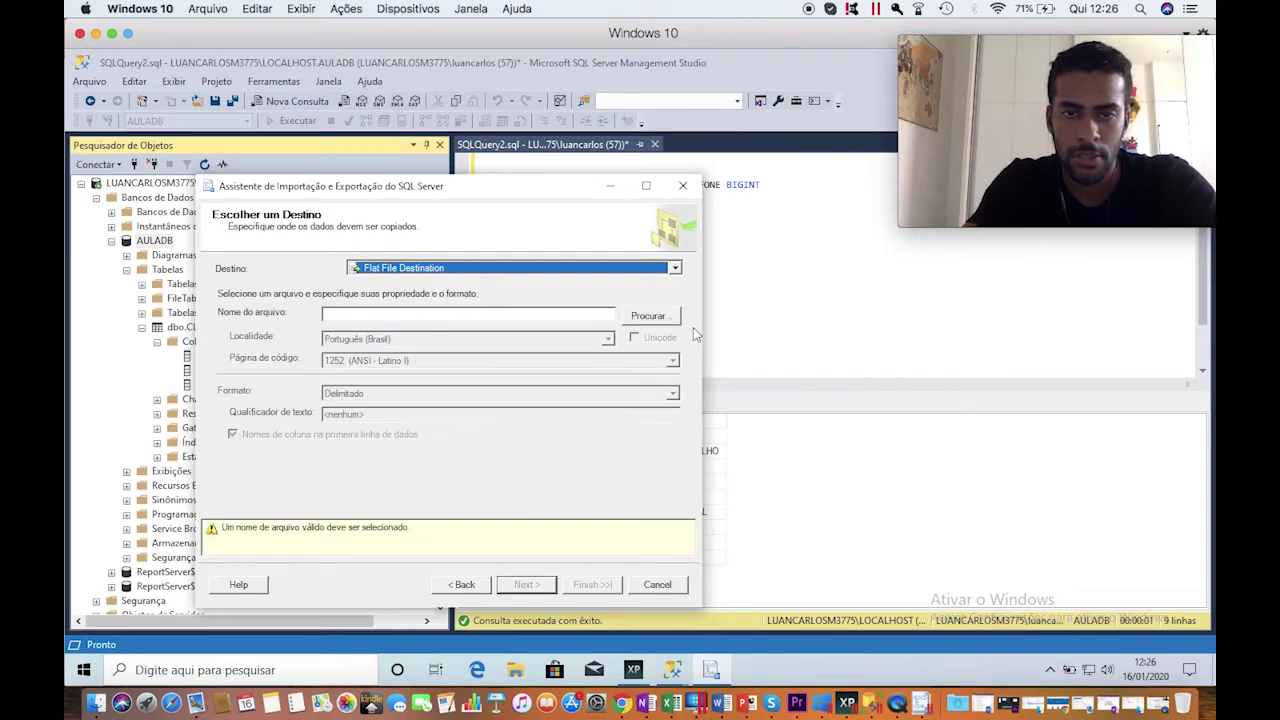
left_click(652, 316)
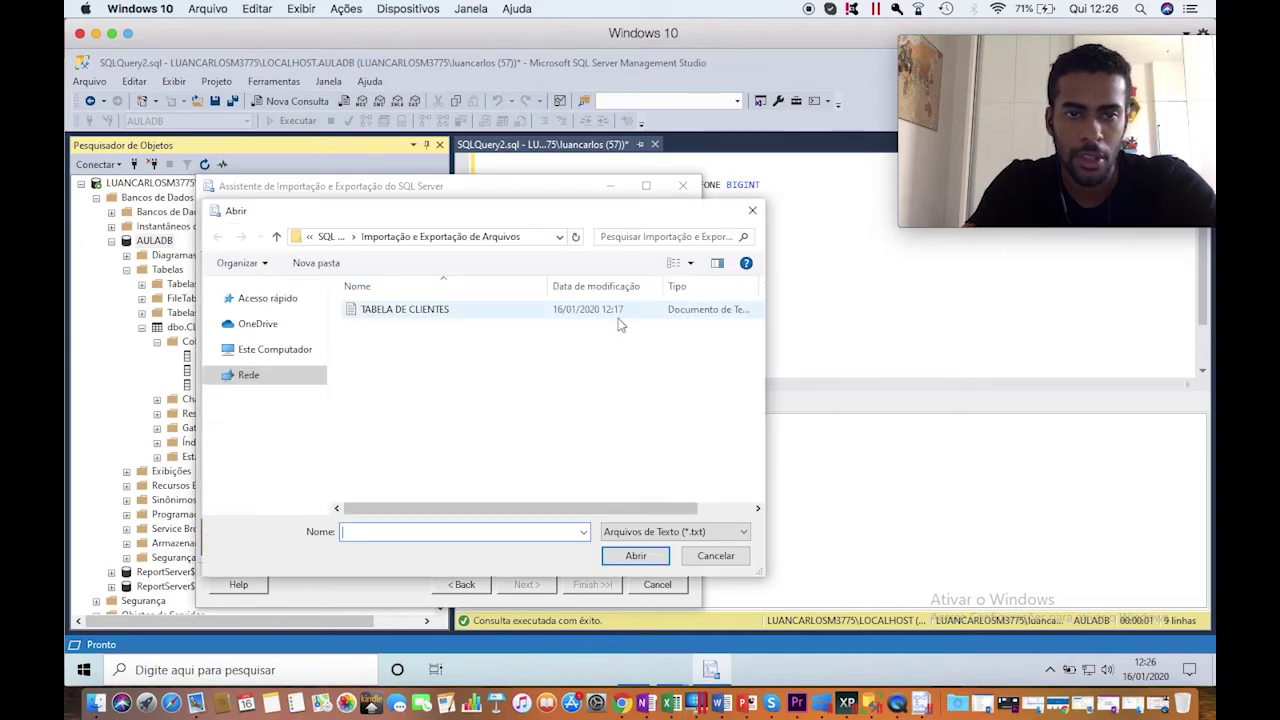
left_click(509, 532)
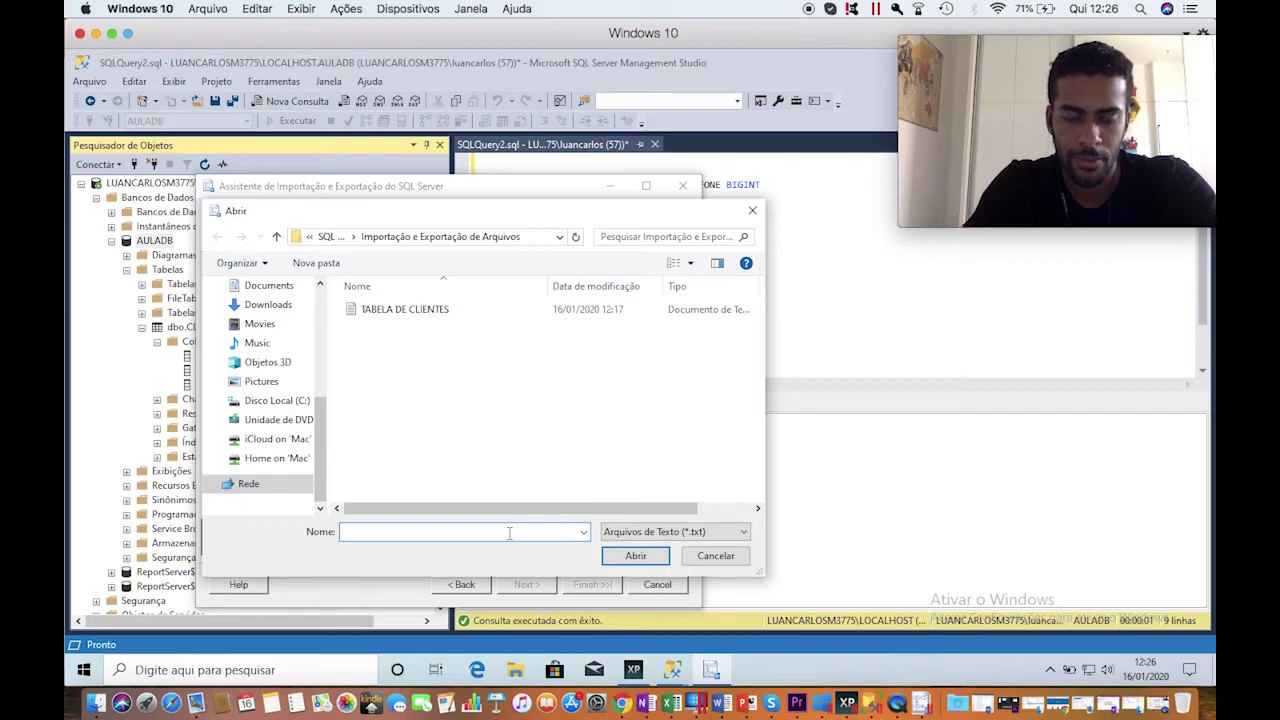
type("EXPORTAC")
left_click(626, 556)
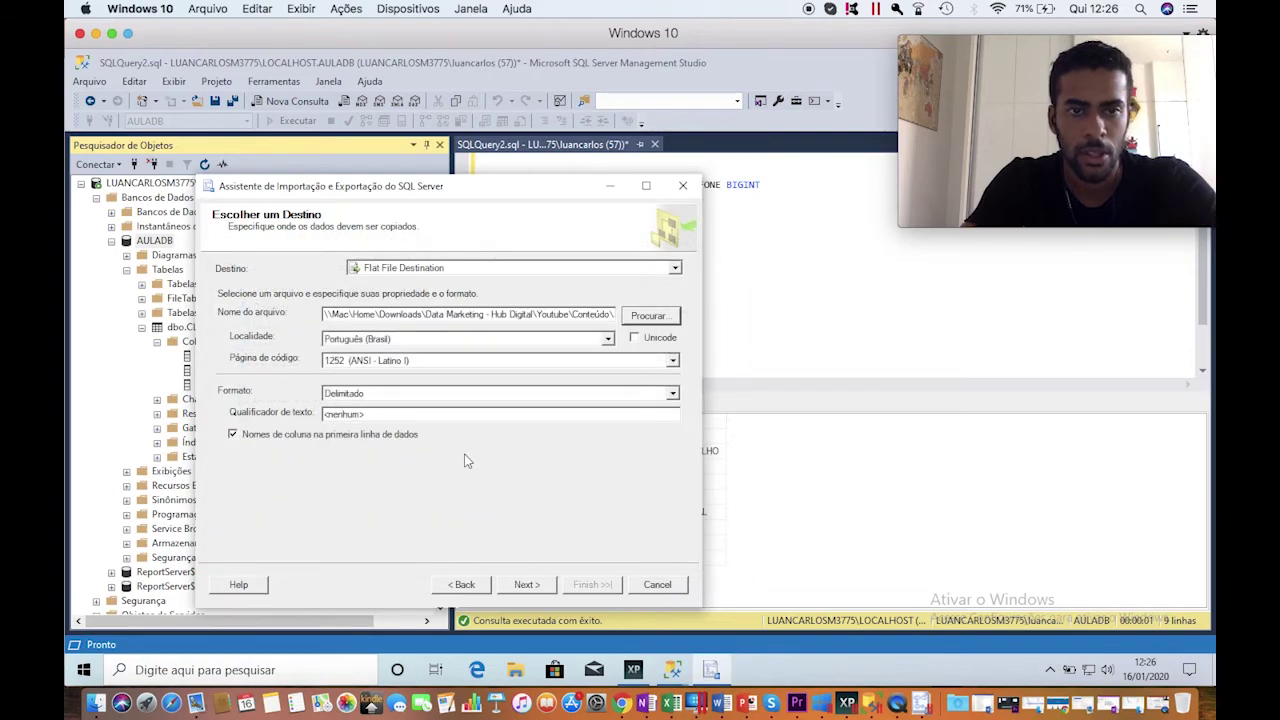
left_click(526, 584)
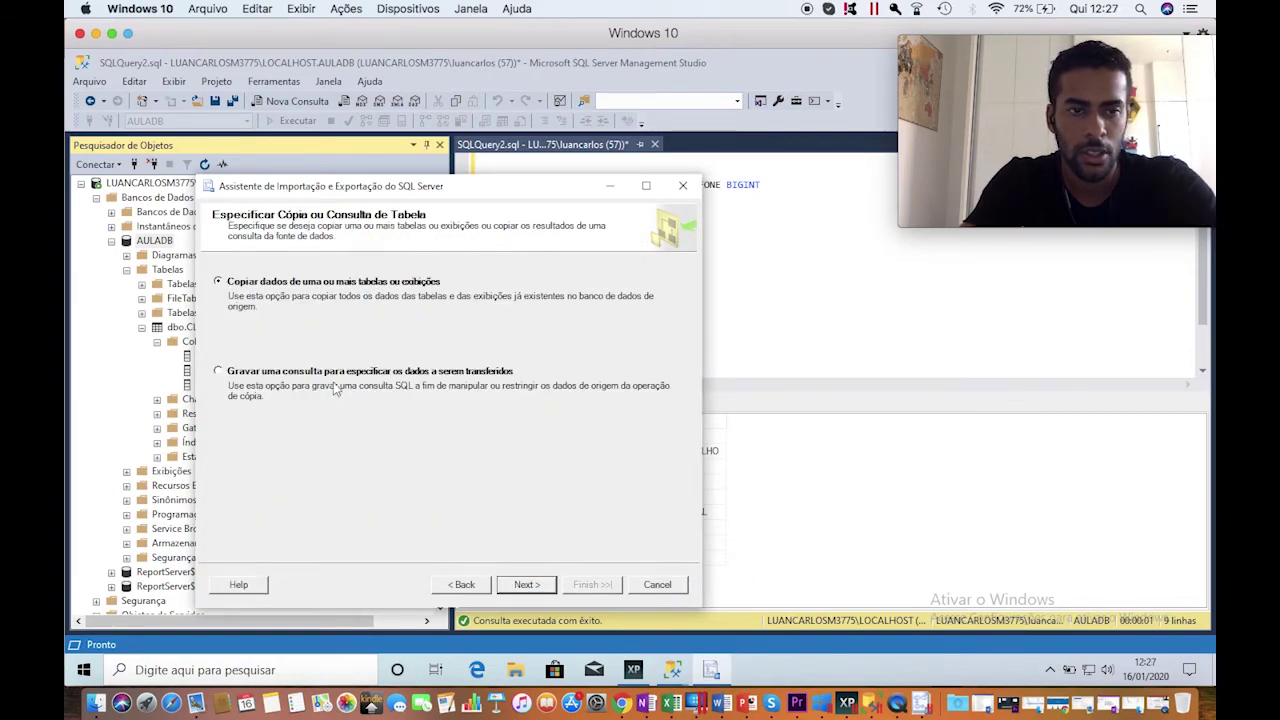
- Choose to copy table data from [dbo].[CLIENTE] and set the column delimiter to Barra Vertical {|}
left_click(296, 371)
left_click(290, 290)
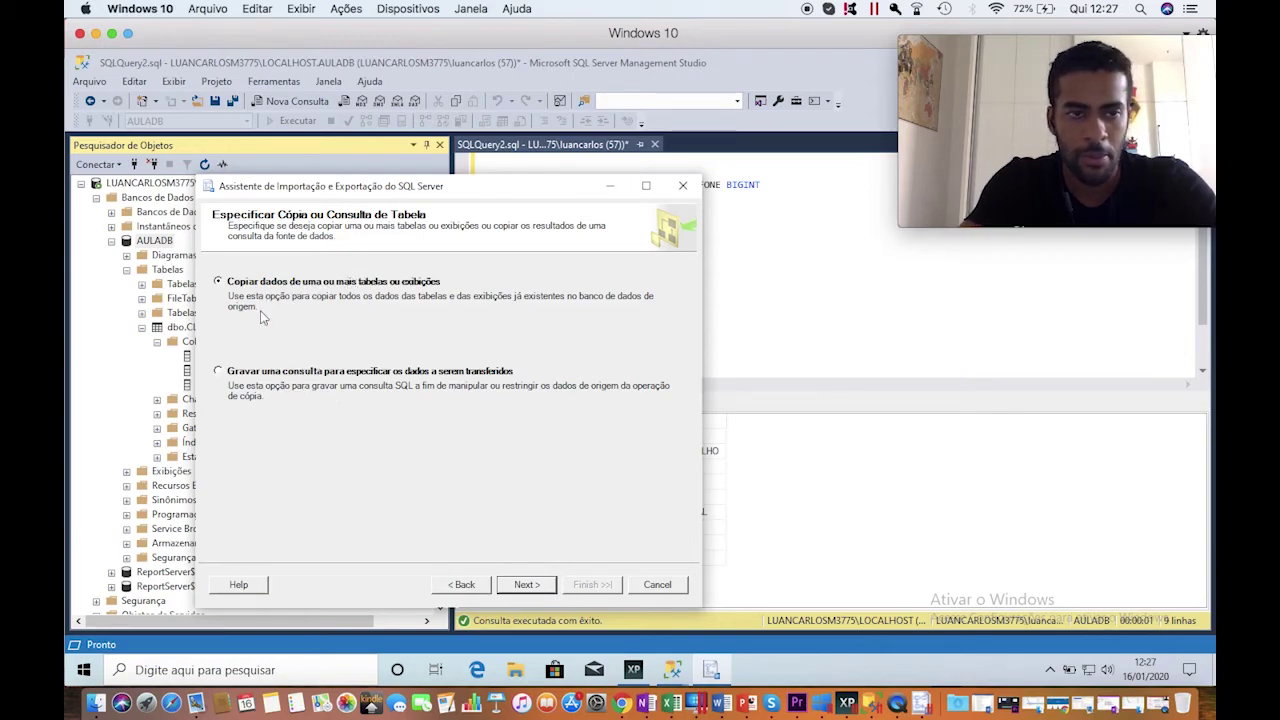
left_click(527, 584)
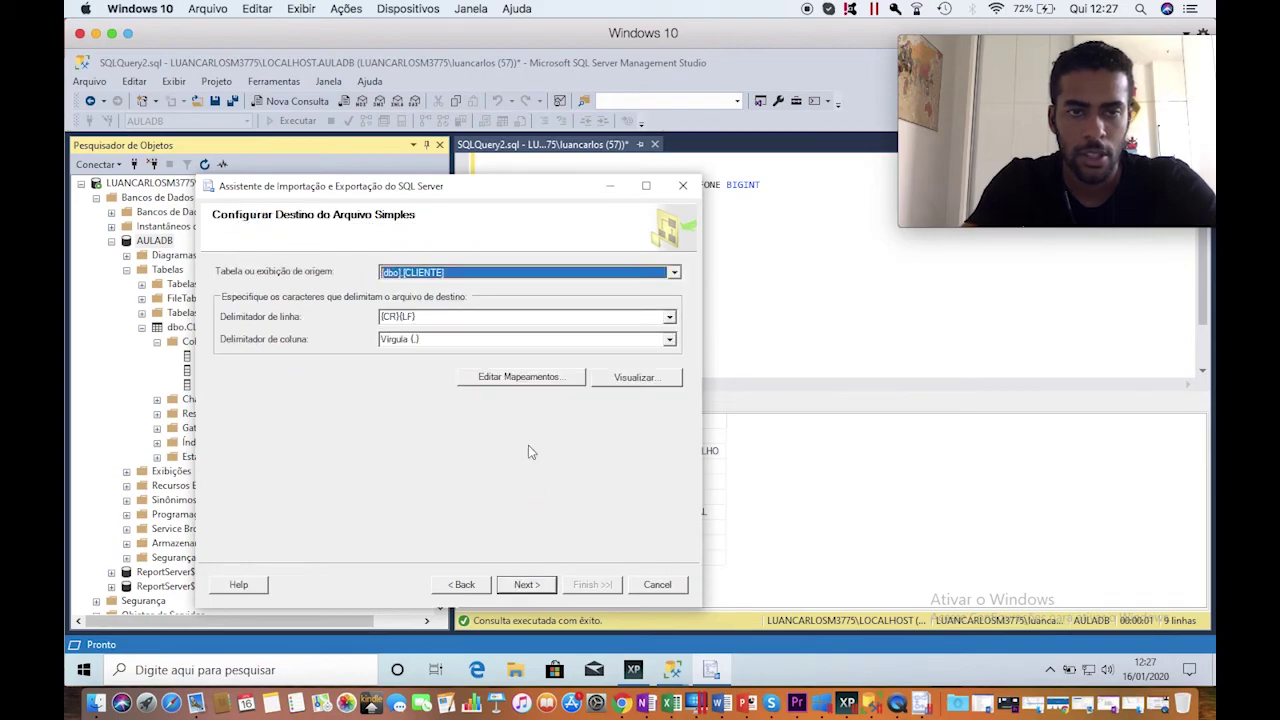
left_click(668, 341)
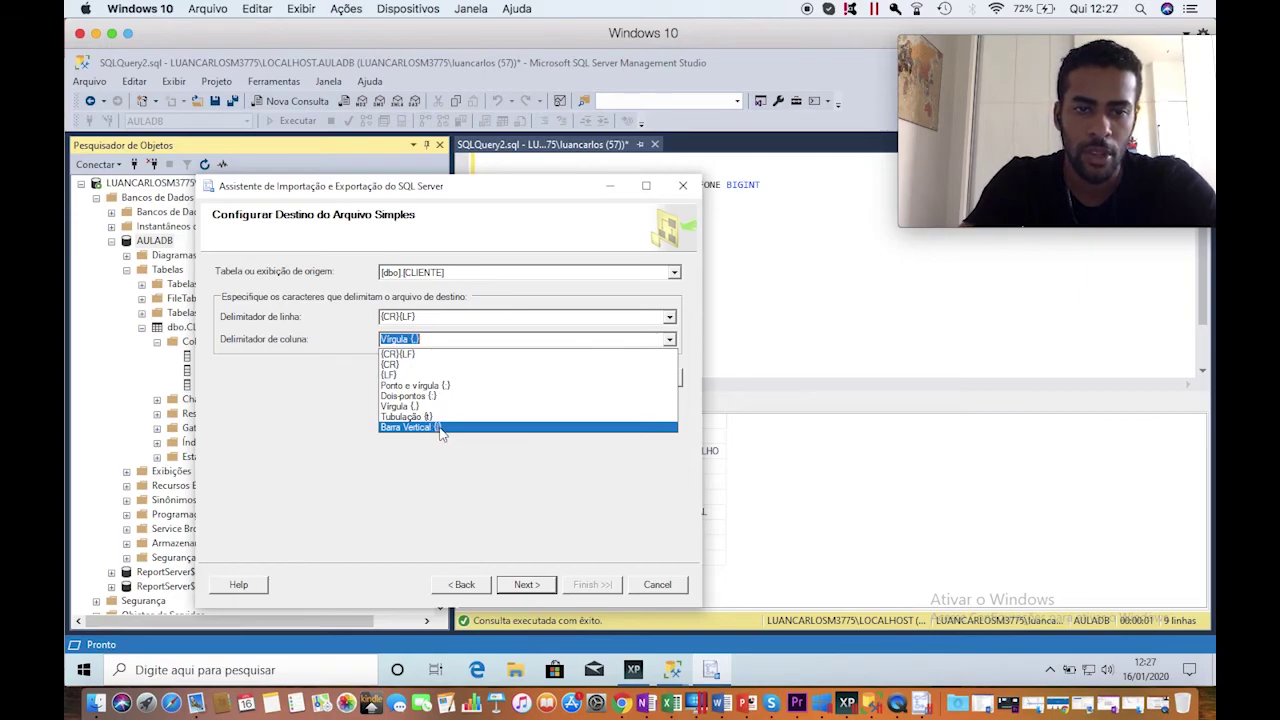
left_click(417, 430)
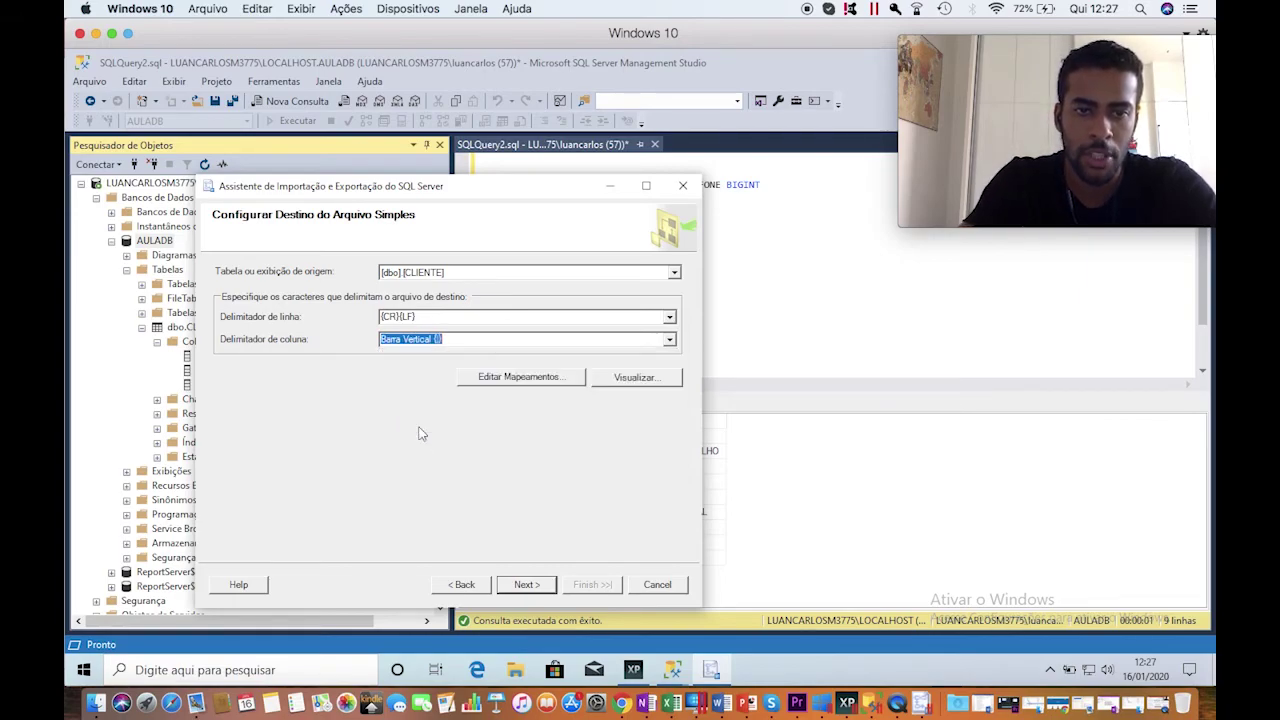
left_click(526, 584)
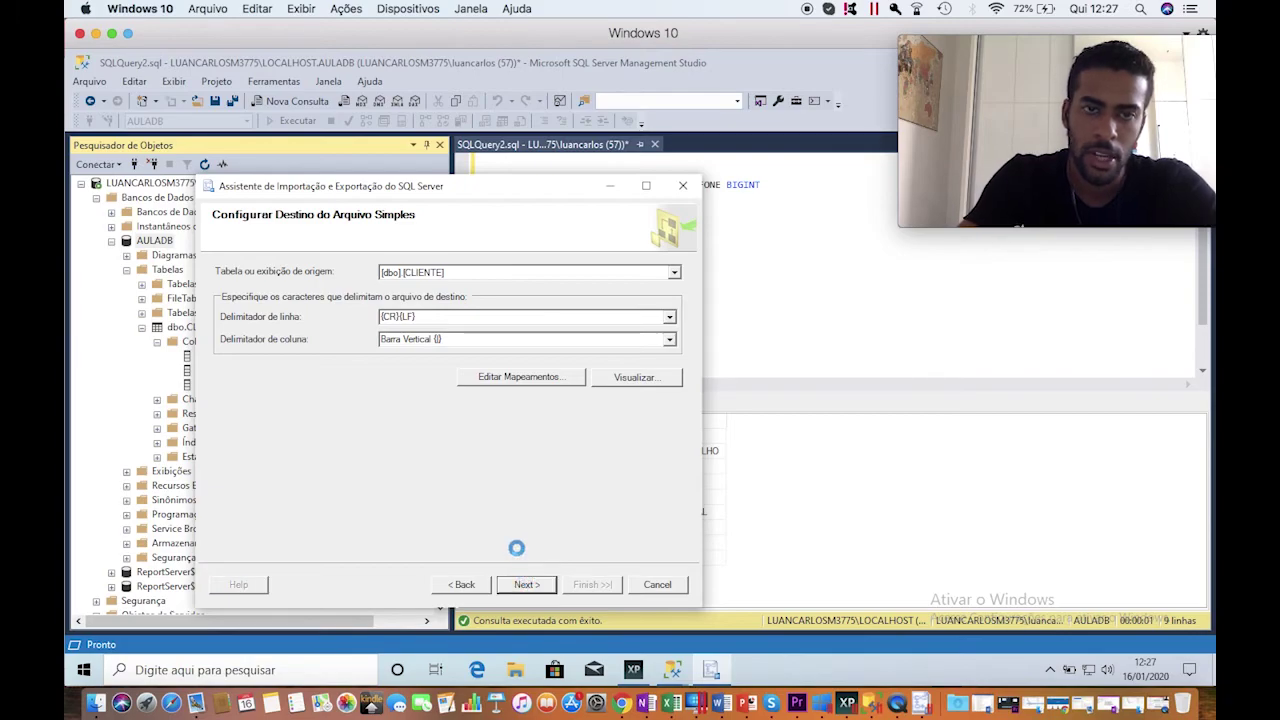
- Run the export of the CLIENTE table to the text file and close the wizard
left_click(590, 584)
left_click(590, 585)
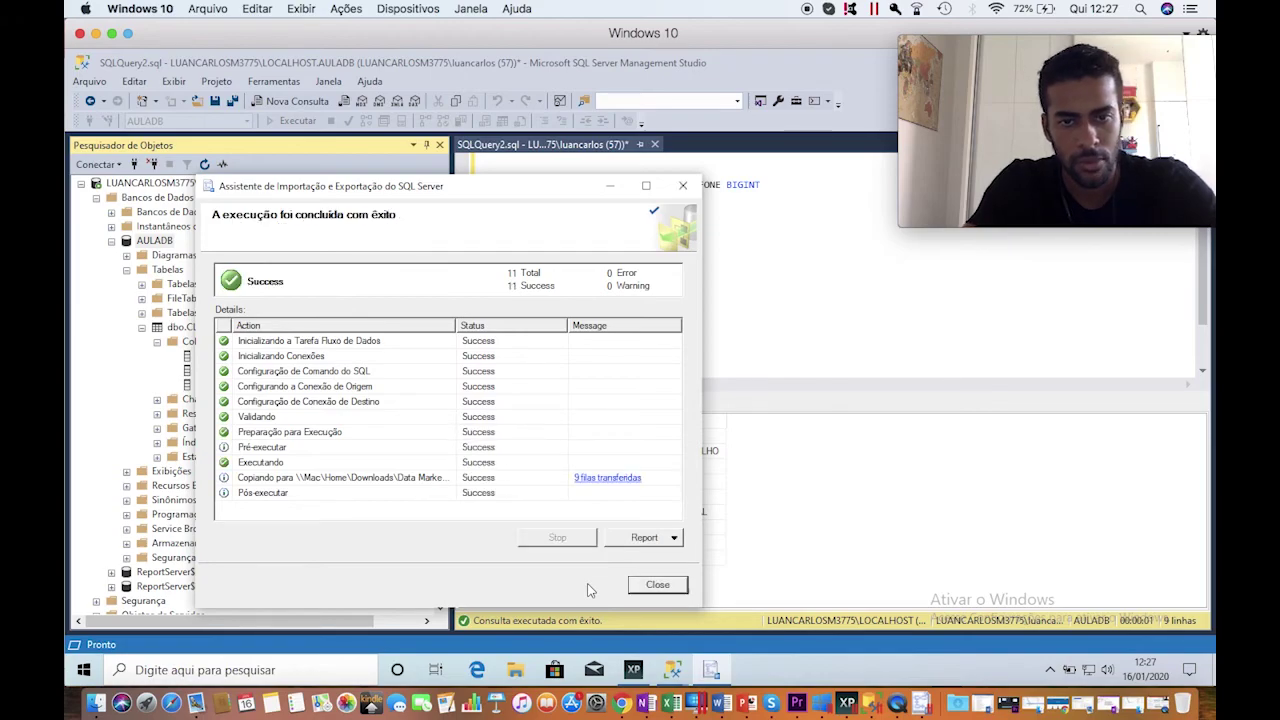
left_click(667, 586)
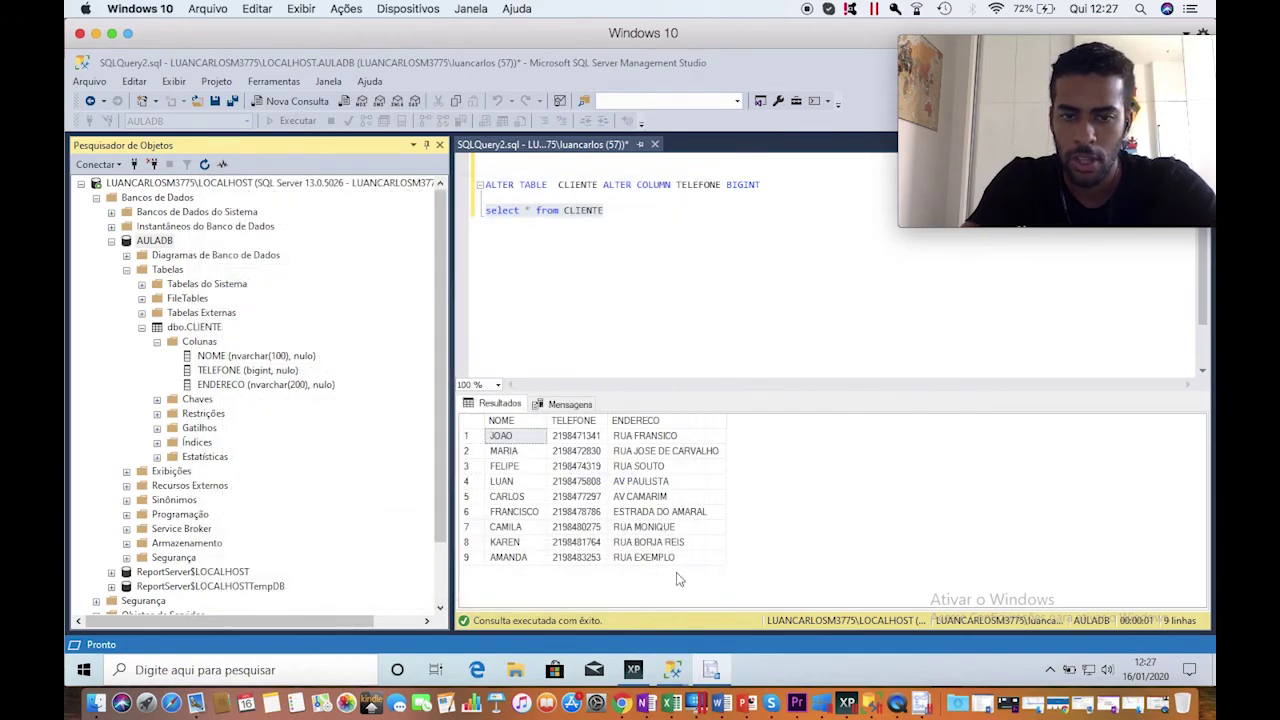
- Switch to Finder, open EXPORTACAO.txt in Notepad, and examine the exported customer rows and their column delimiter
left_click(958, 703)
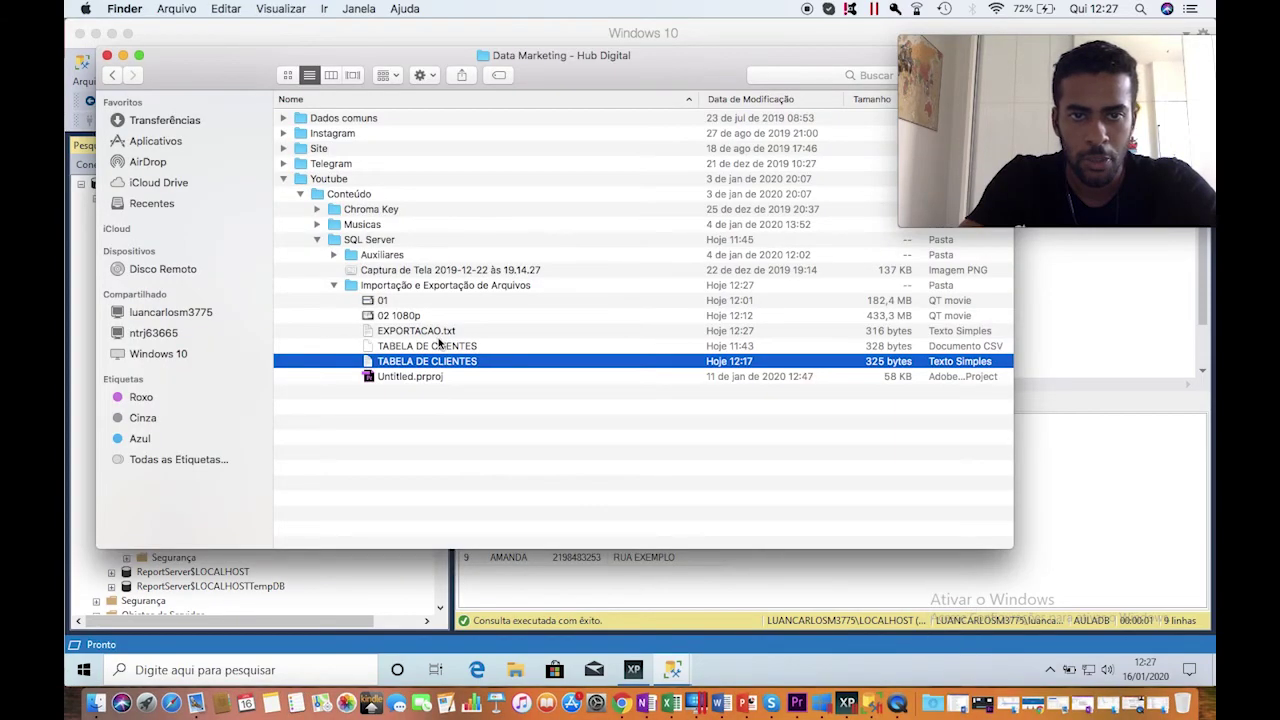
left_click(436, 331)
right_click(438, 331)
mouse_move(476, 350)
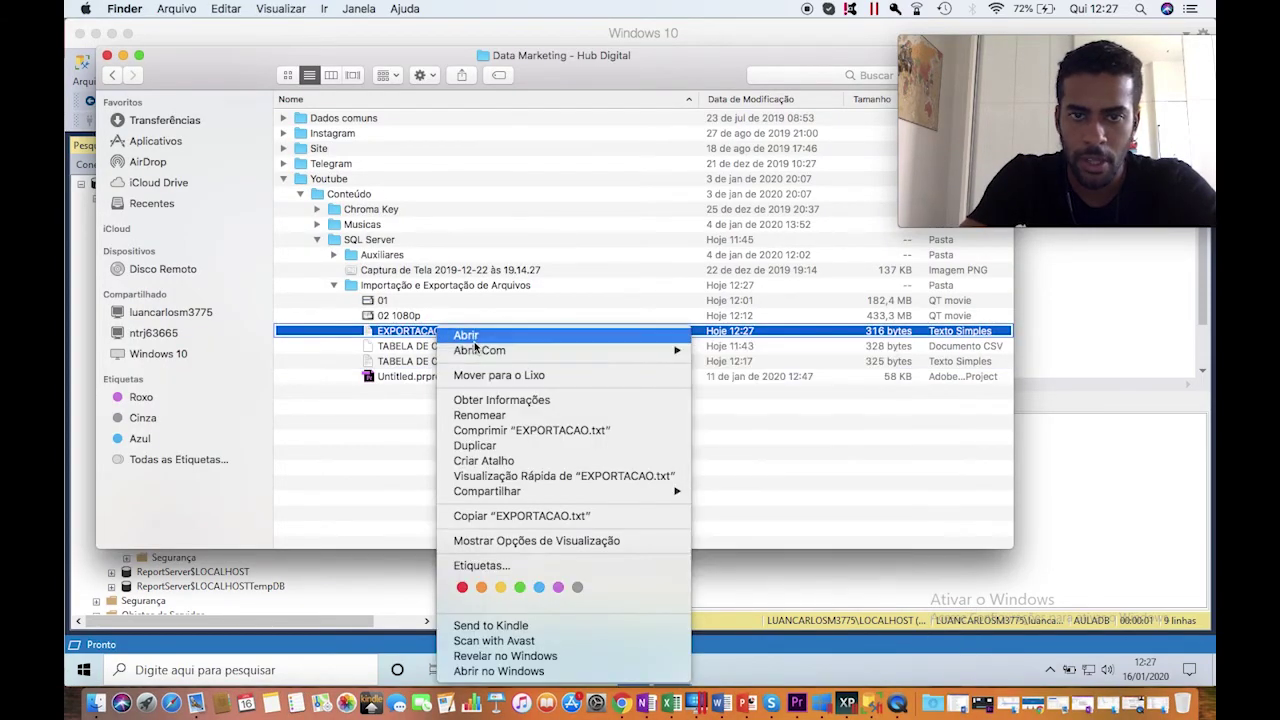
left_click(760, 378)
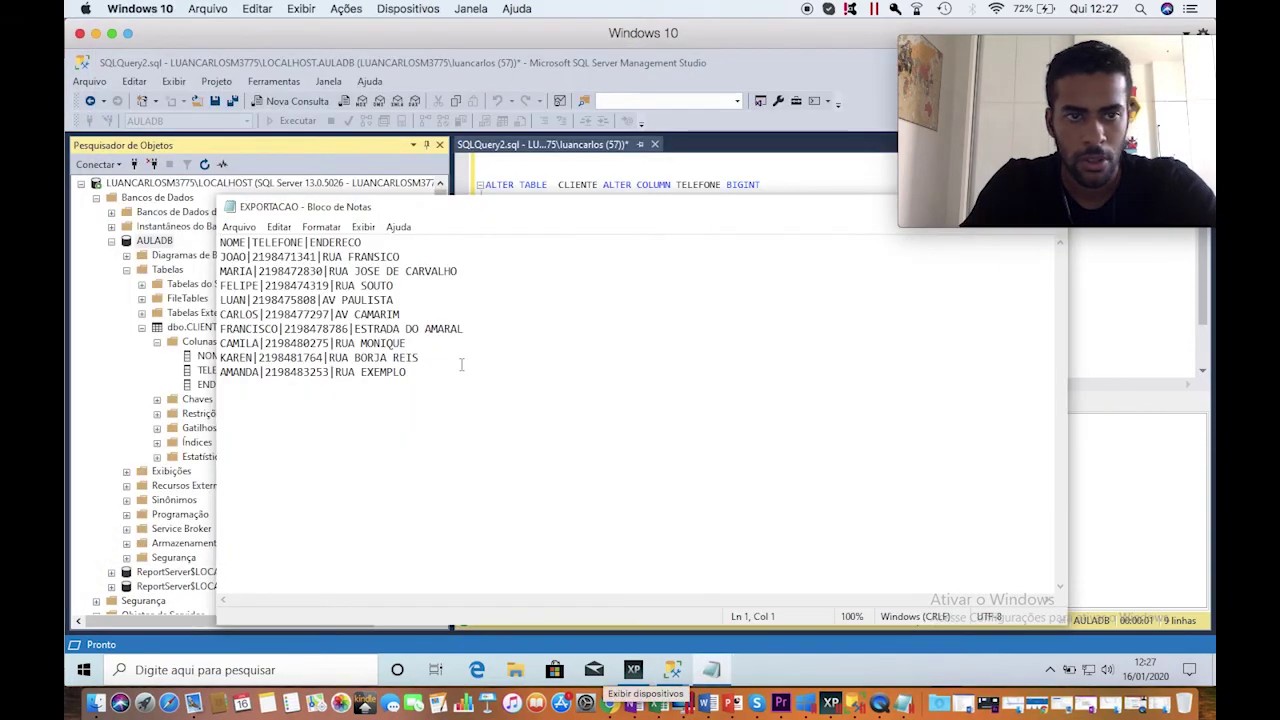
left_click_drag(410, 372, 229, 243)
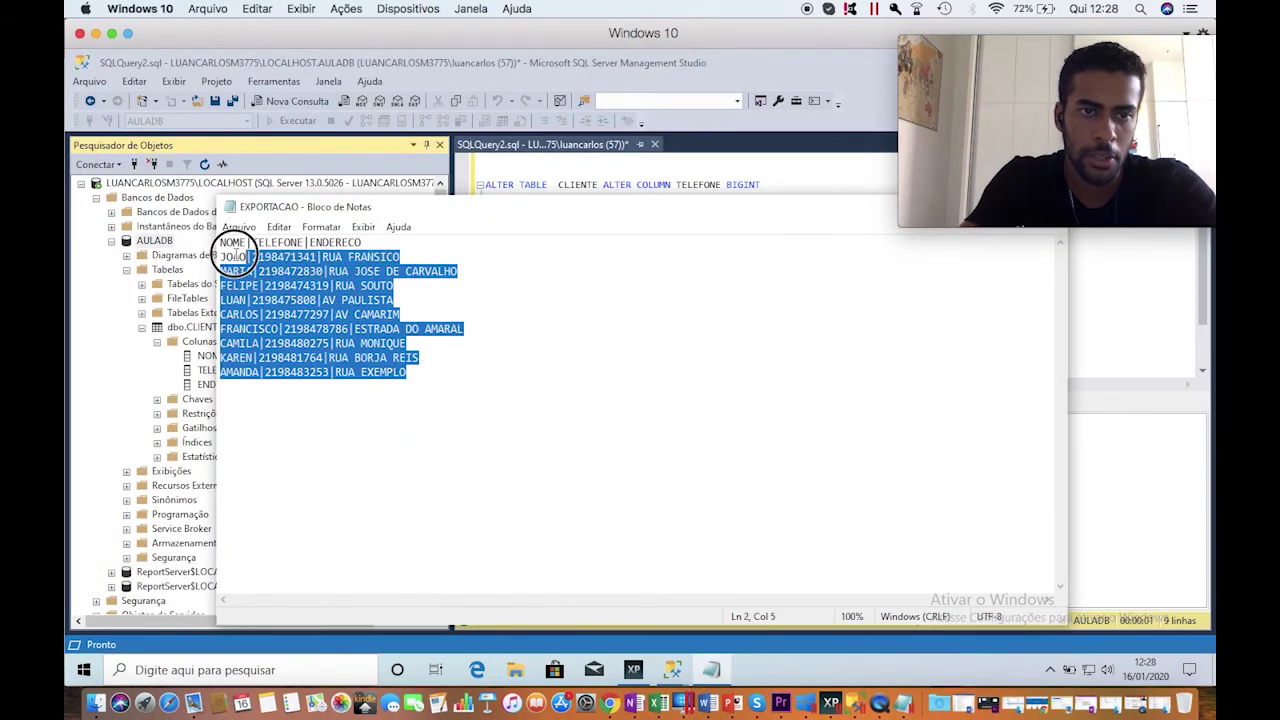
left_click(420, 382)
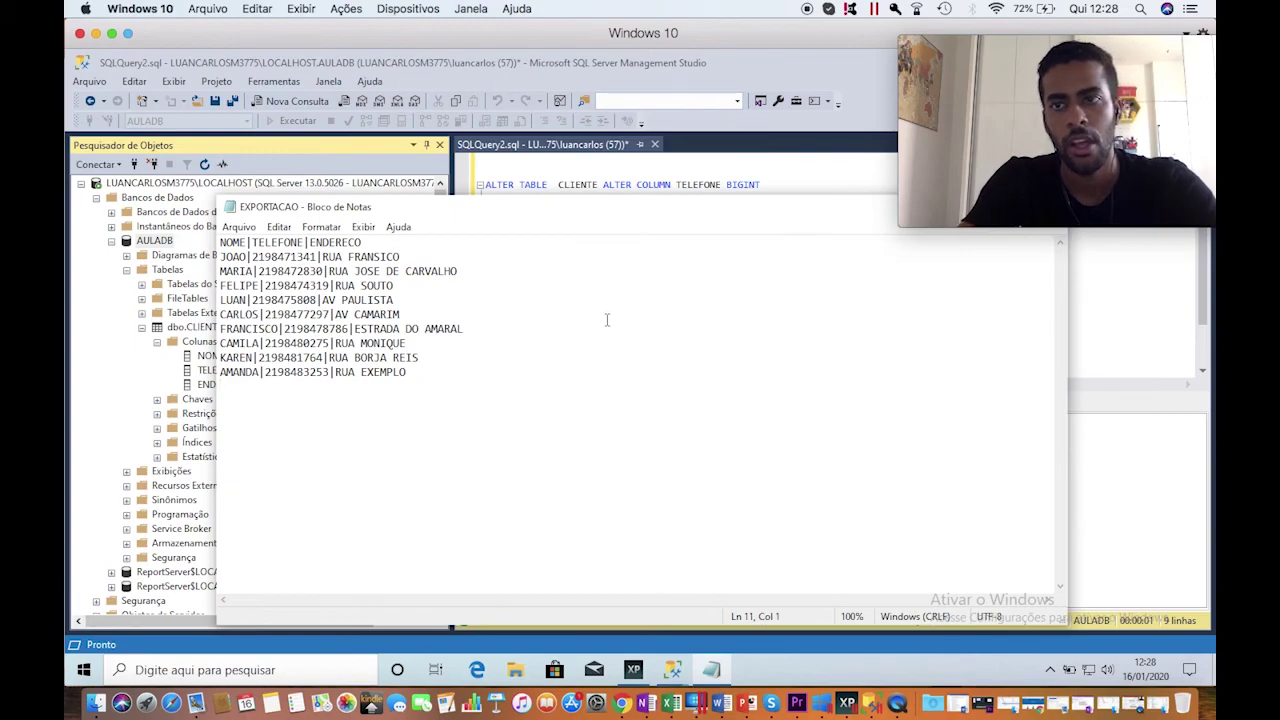